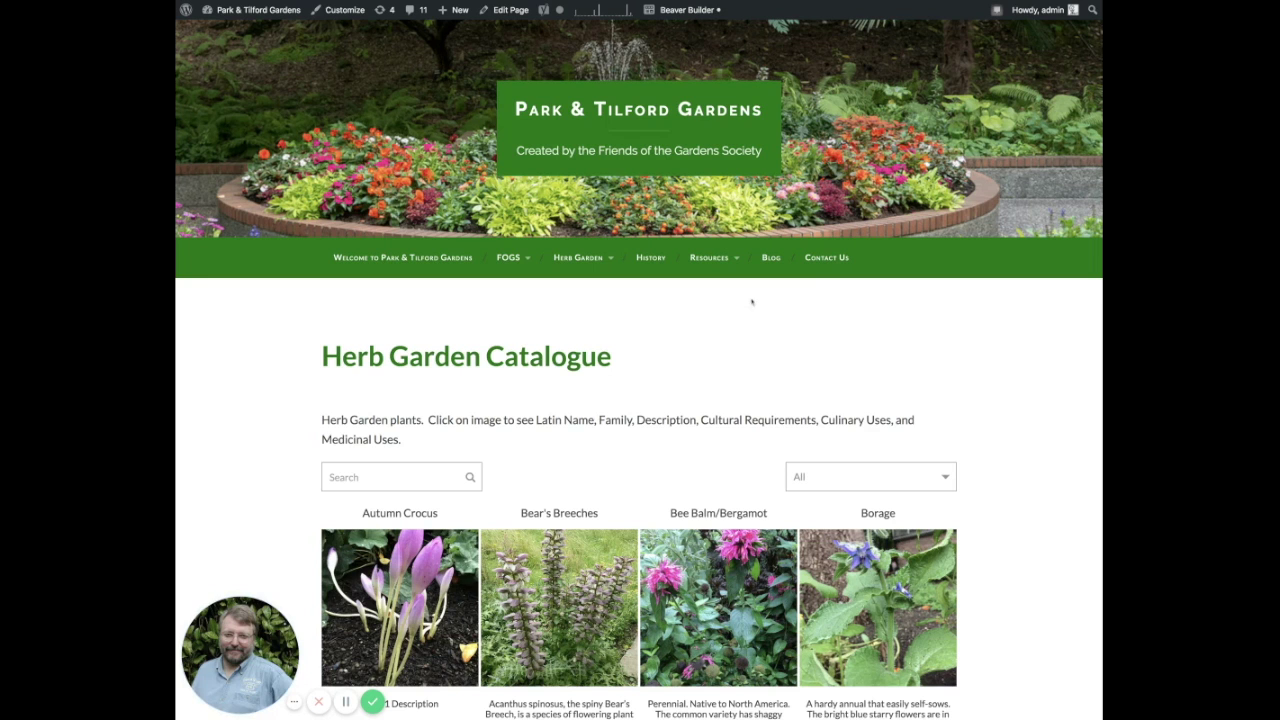
# Step: Search the Herb Garden Catalogue for "sage" and clear the search to list all plants again
pyautogui.scroll(-1, 776, 318)
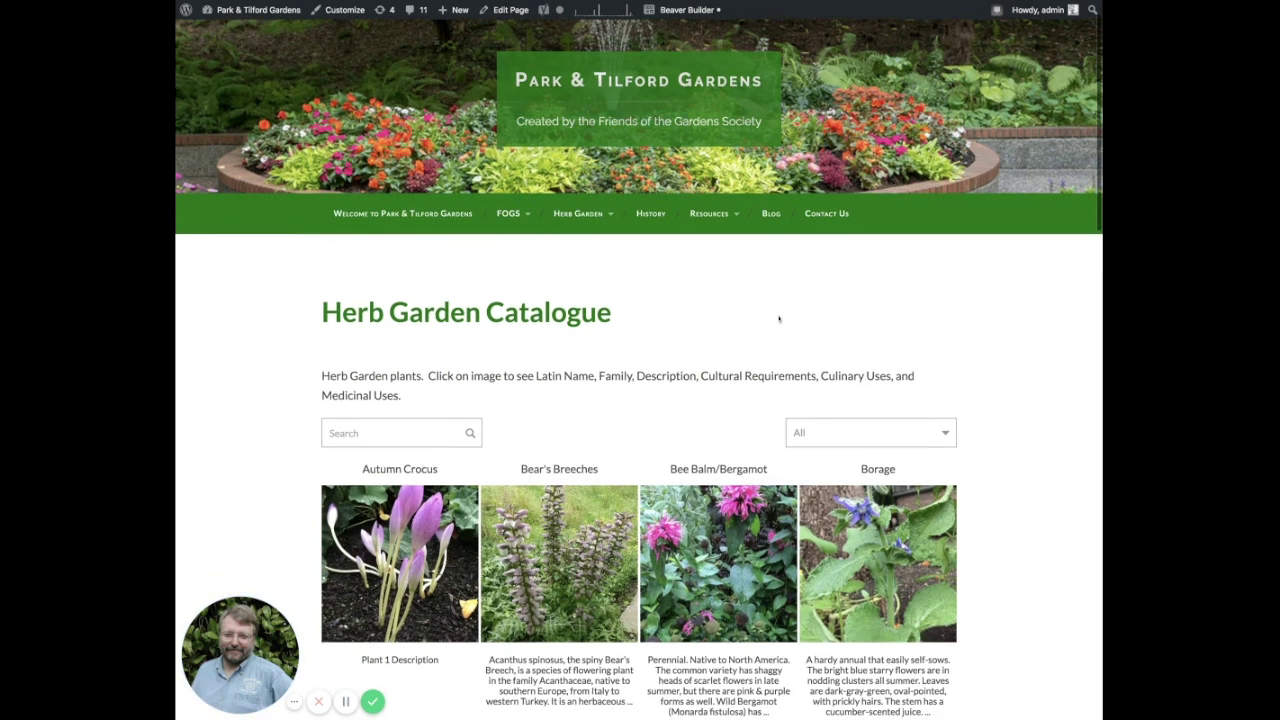
pyautogui.scroll(-1, 779, 319)
pyautogui.scroll(-4, 777, 318)
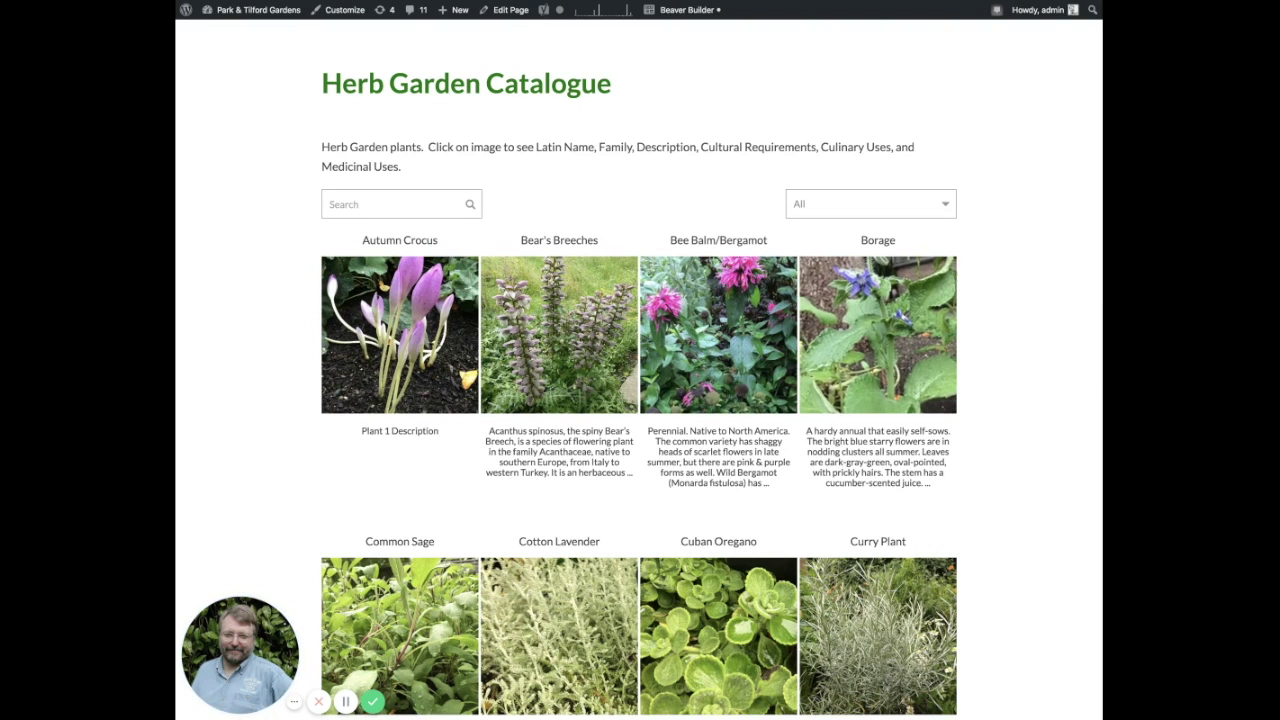
pyautogui.scroll(-1, 1088, 376)
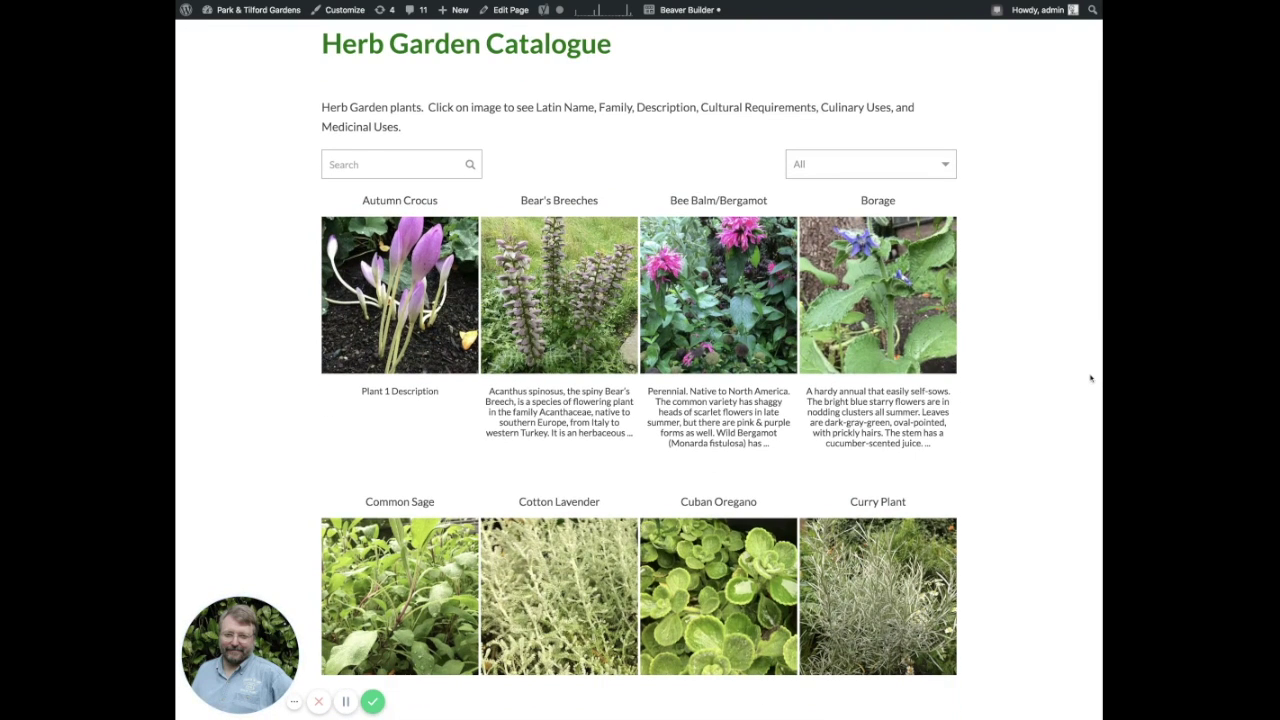
pyautogui.scroll(-1, 1092, 378)
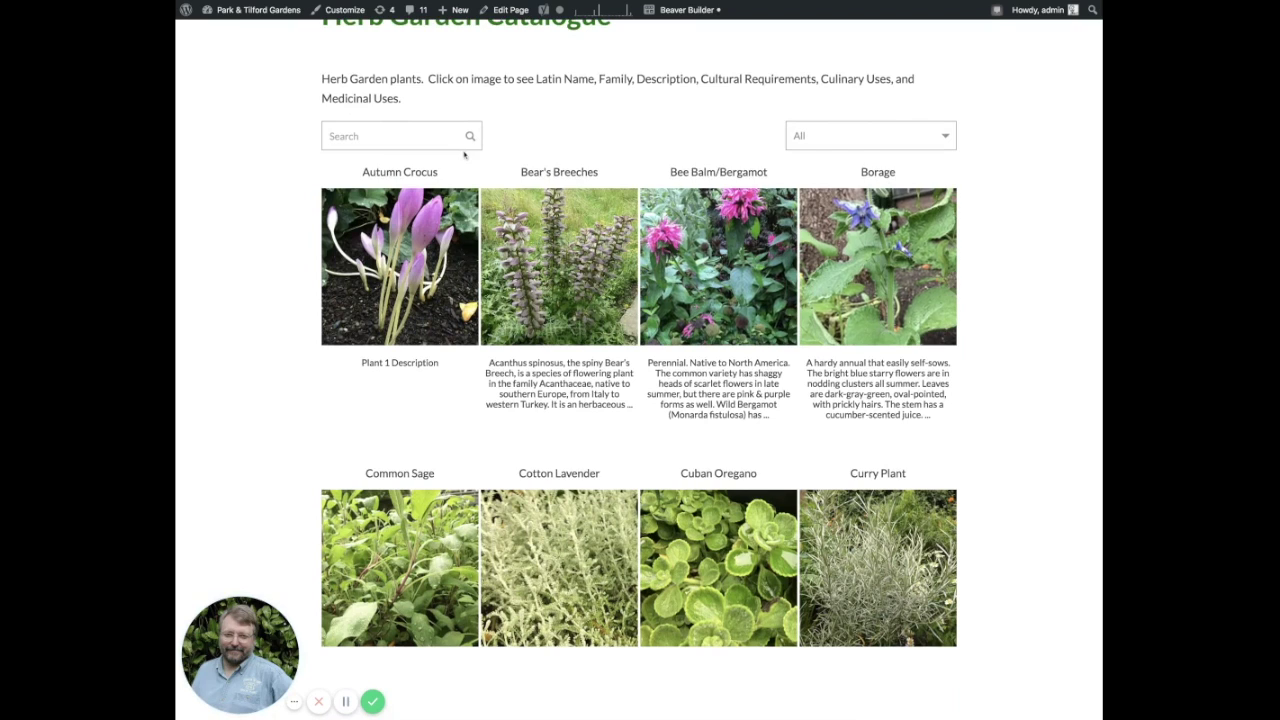
pyautogui.click(364, 142)
pyautogui.write('sage')
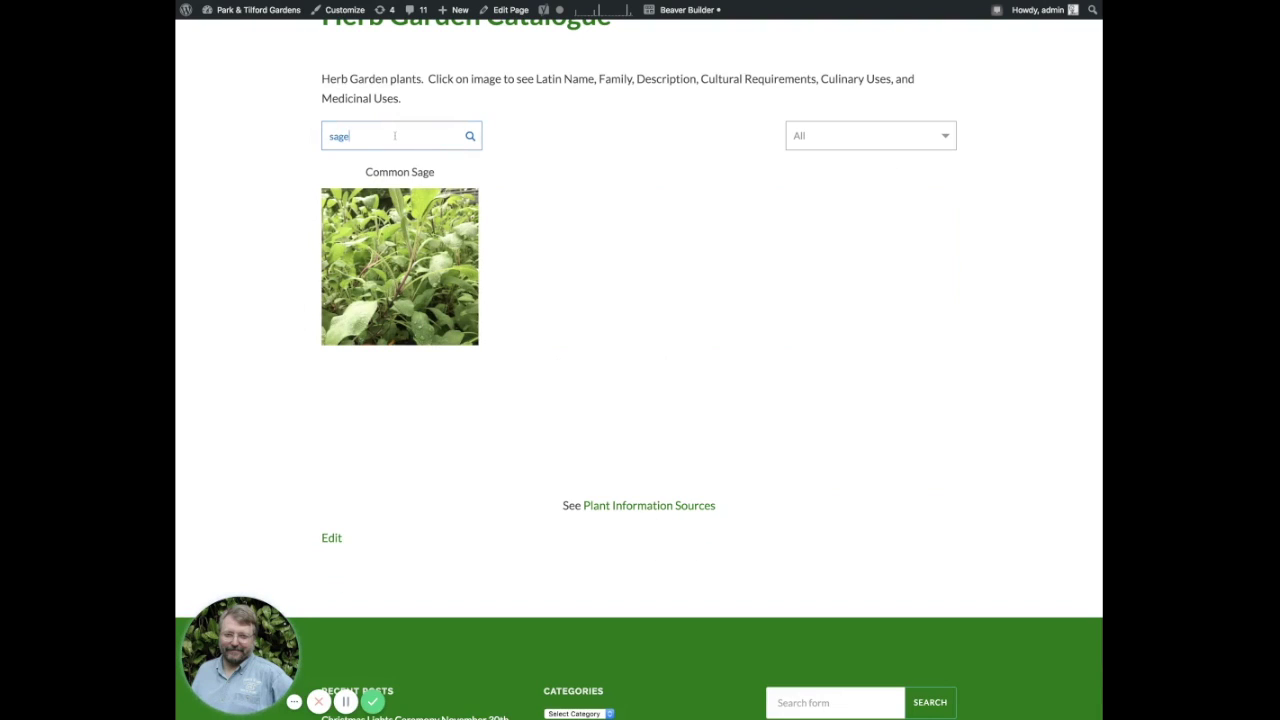
pyautogui.moveTo(390, 136); pyautogui.dragTo(332, 130)
pyautogui.press('BackSpace')
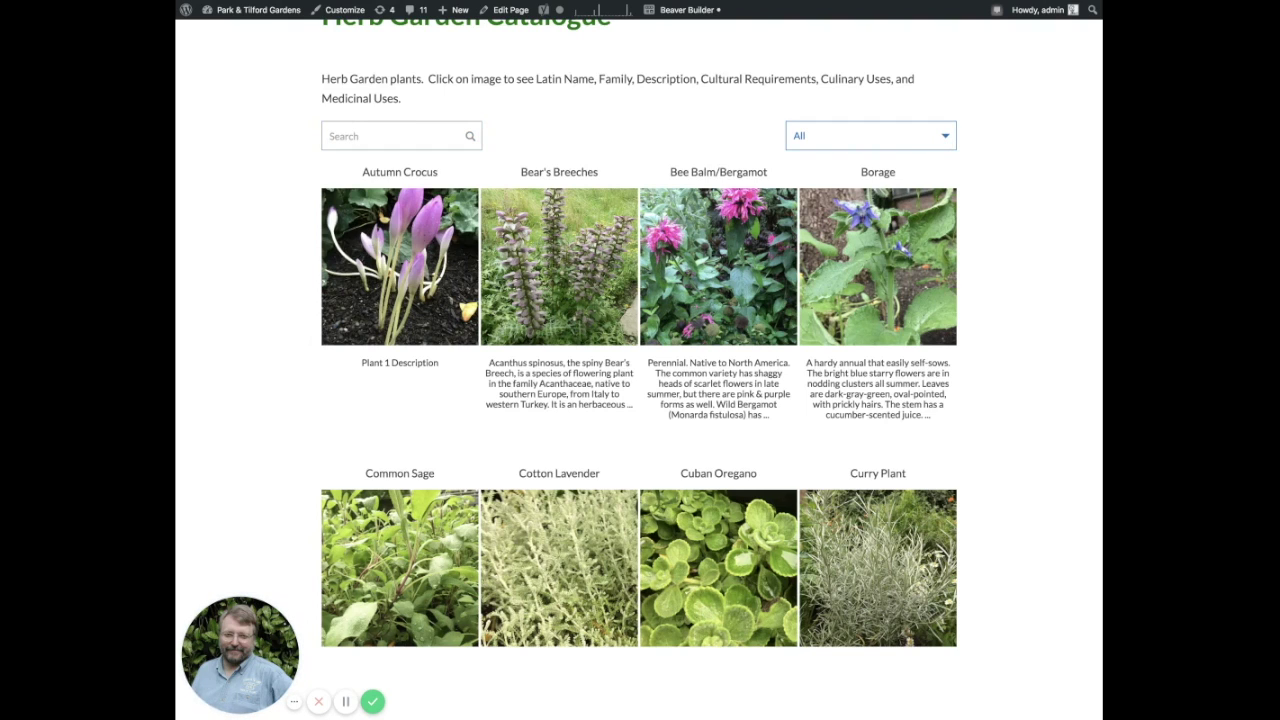
# Step: Filter the catalogue by the Medicinal category and open the Bee Balm/Bergamot entry
pyautogui.click(807, 196)
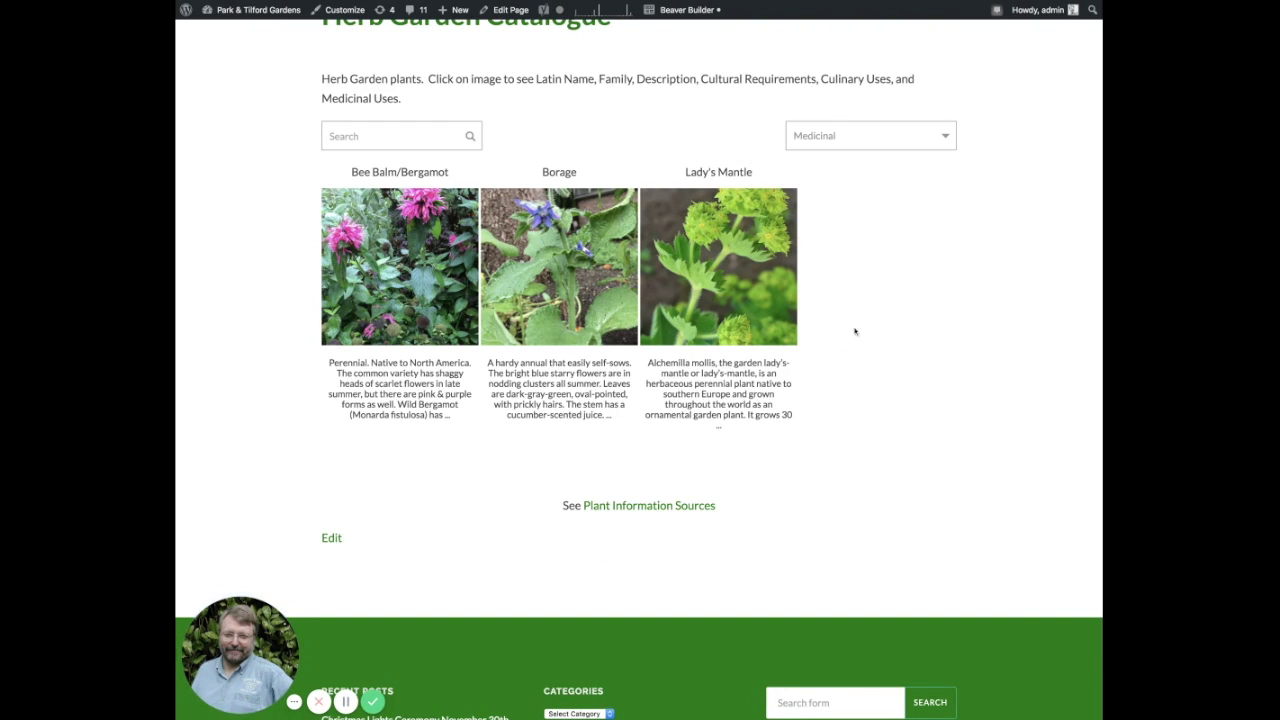
pyautogui.click(385, 288)
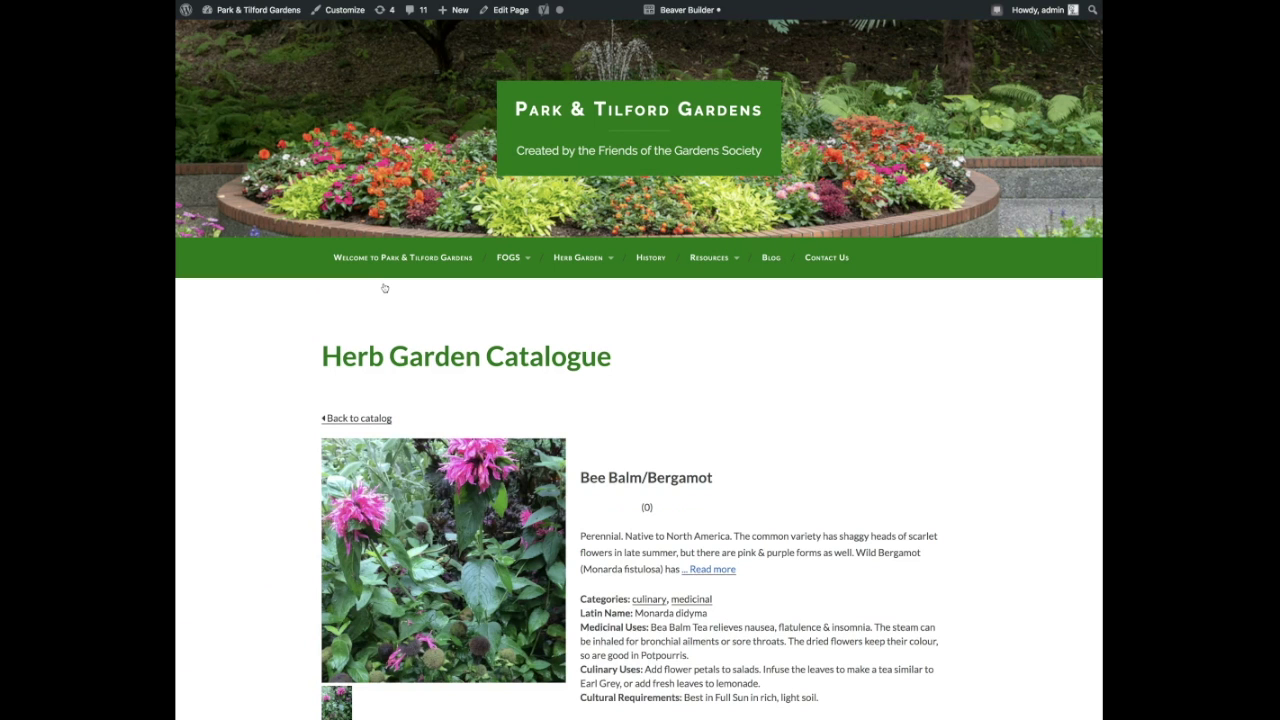
pyautogui.scroll(-4, 748, 402)
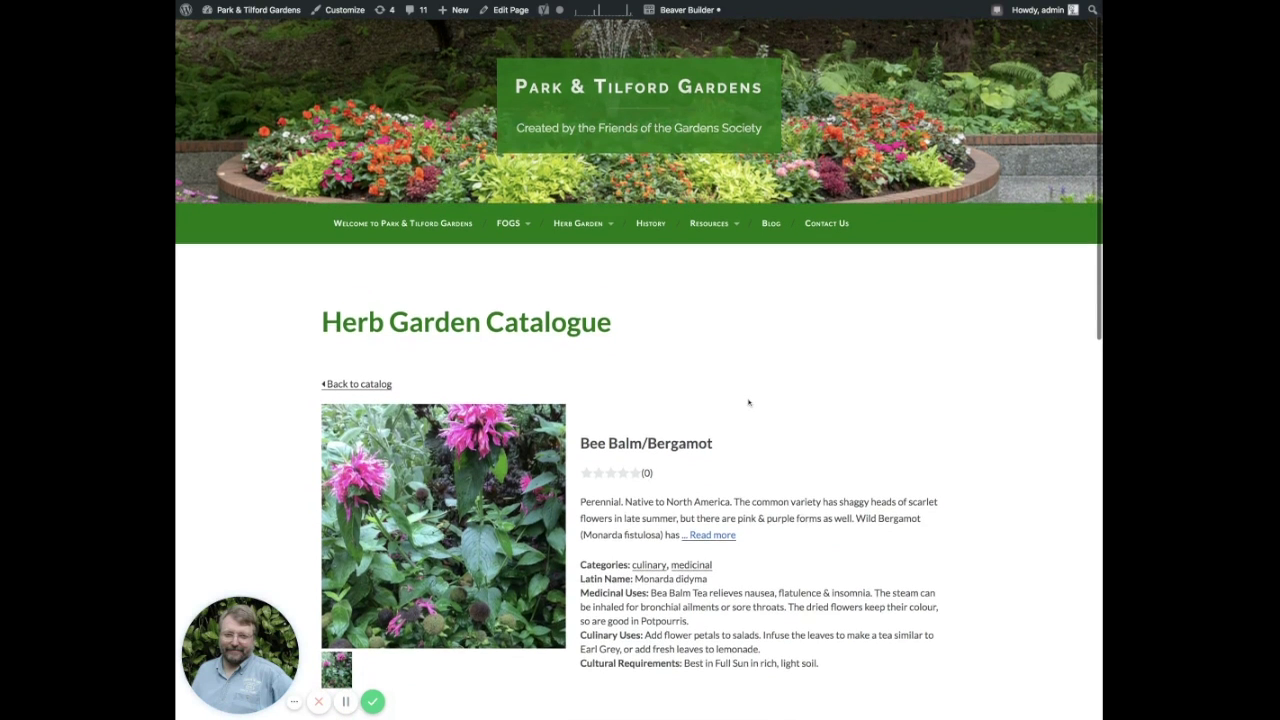
pyautogui.scroll(-1, 750, 403)
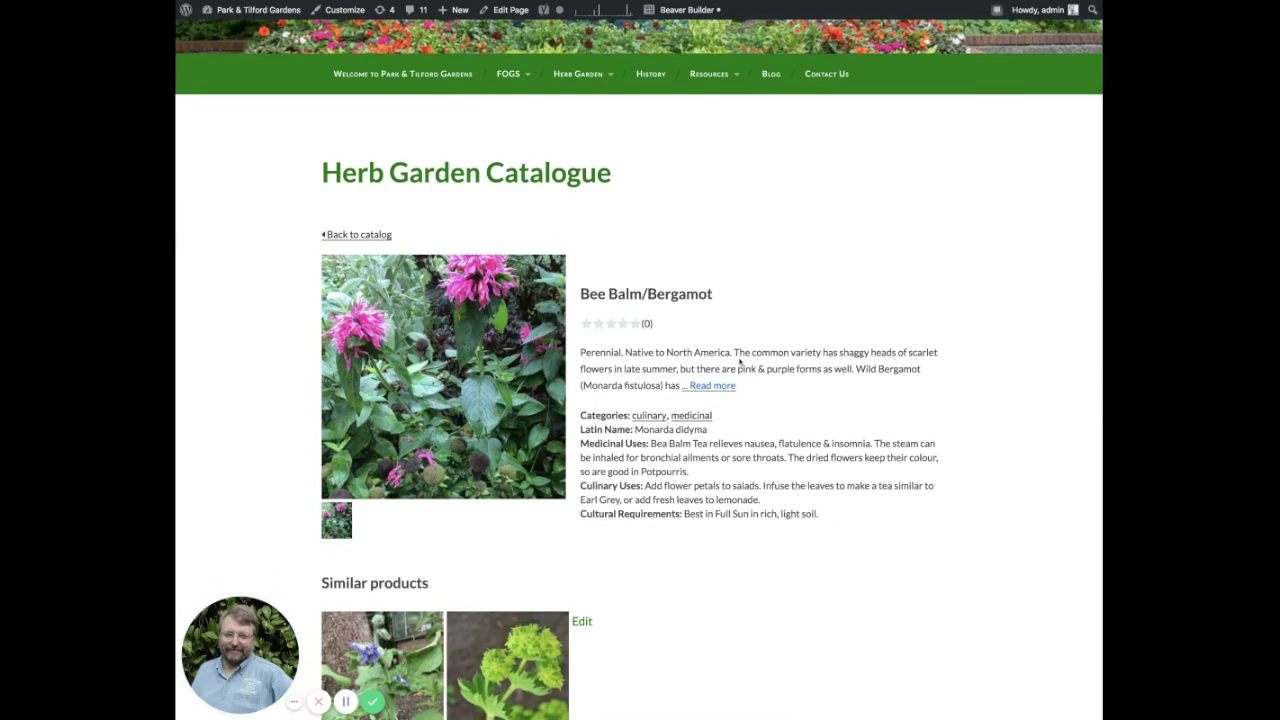
# Step: Expand the full Bee Balm/Bergamot description and review its categories, uses and similar products
pyautogui.click(722, 387)
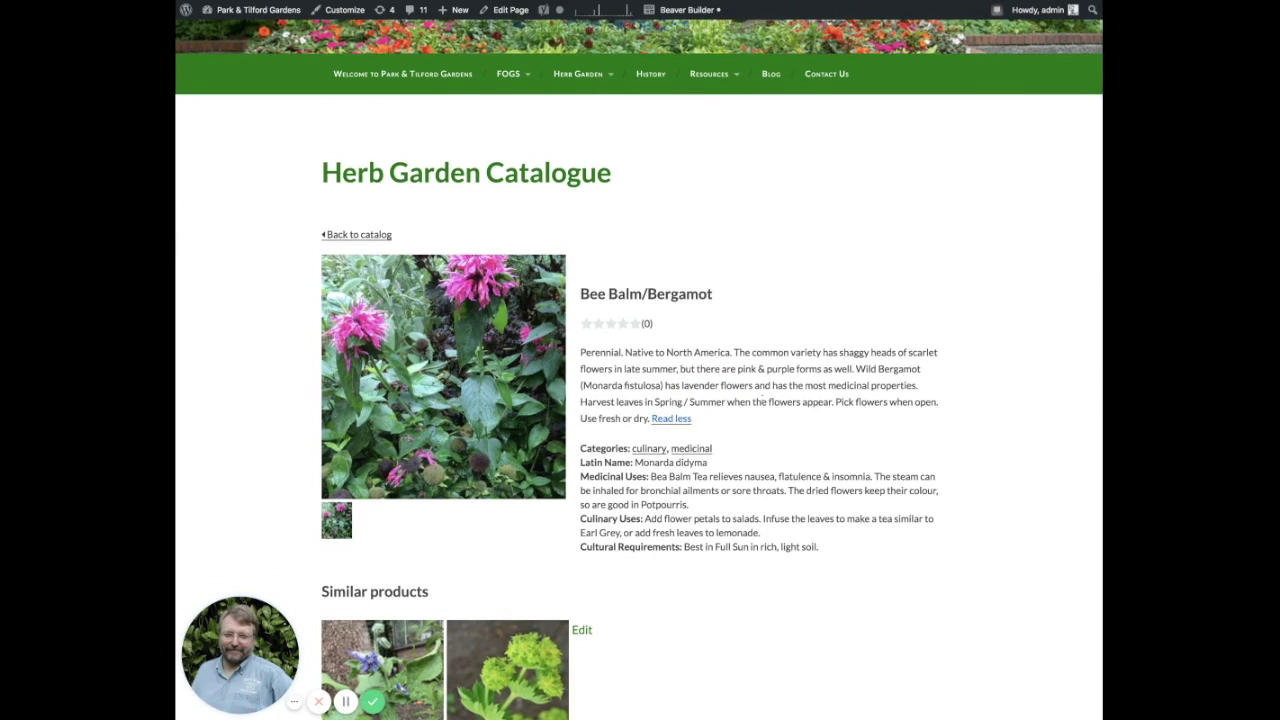
pyautogui.scroll(-1, 798, 426)
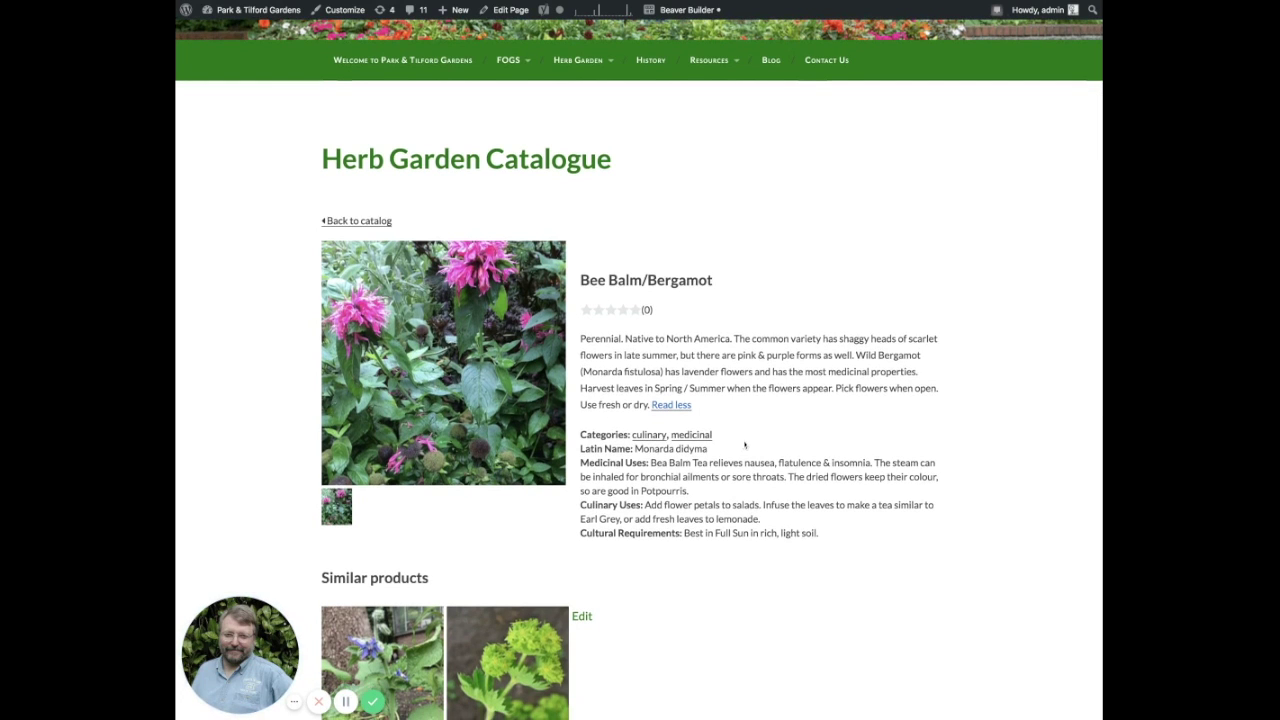
pyautogui.scroll(-3, 744, 445)
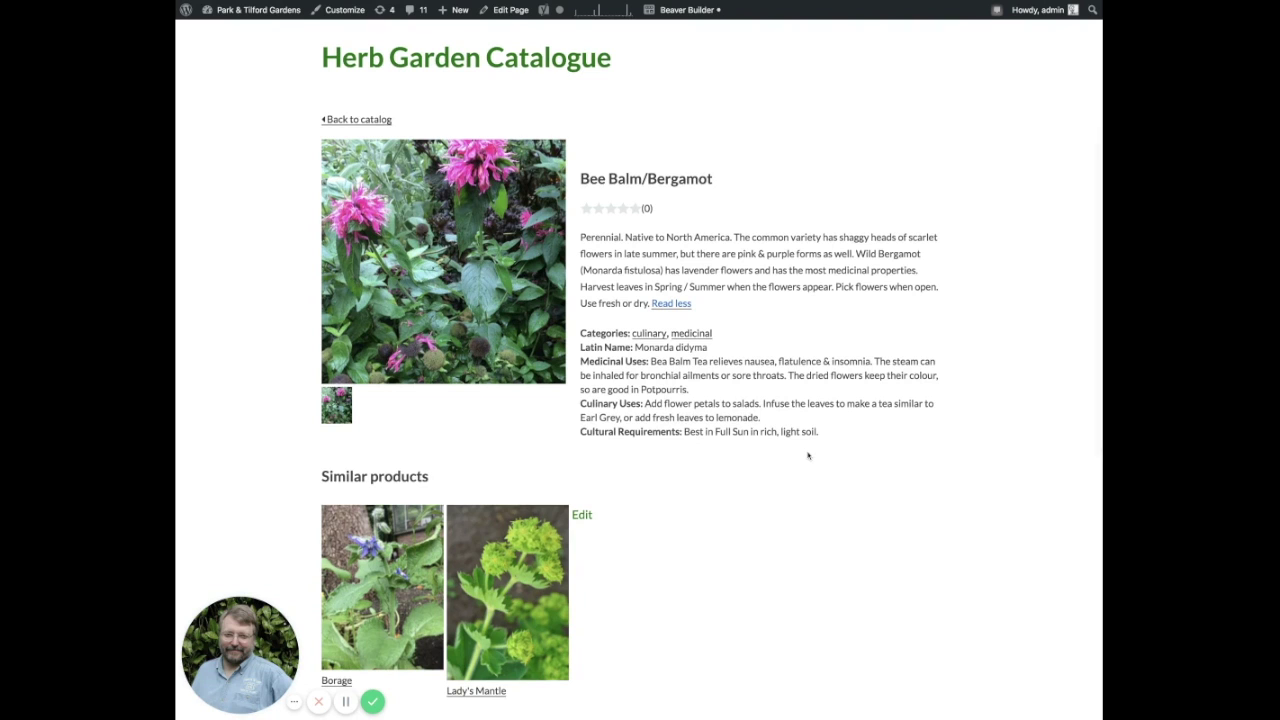
# Step: Return to the catalogue, filter it by the Culinary category and open the Borage entry
pyautogui.click(360, 119)
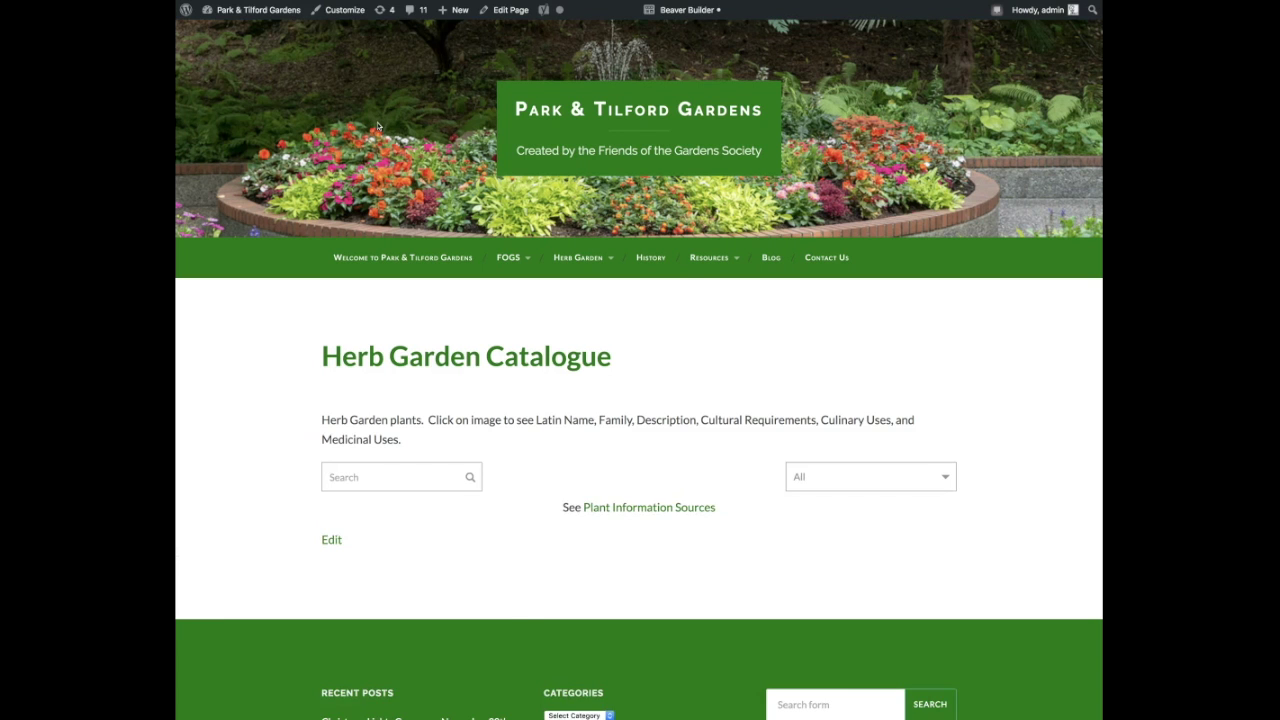
pyautogui.scroll(-3, 563, 297)
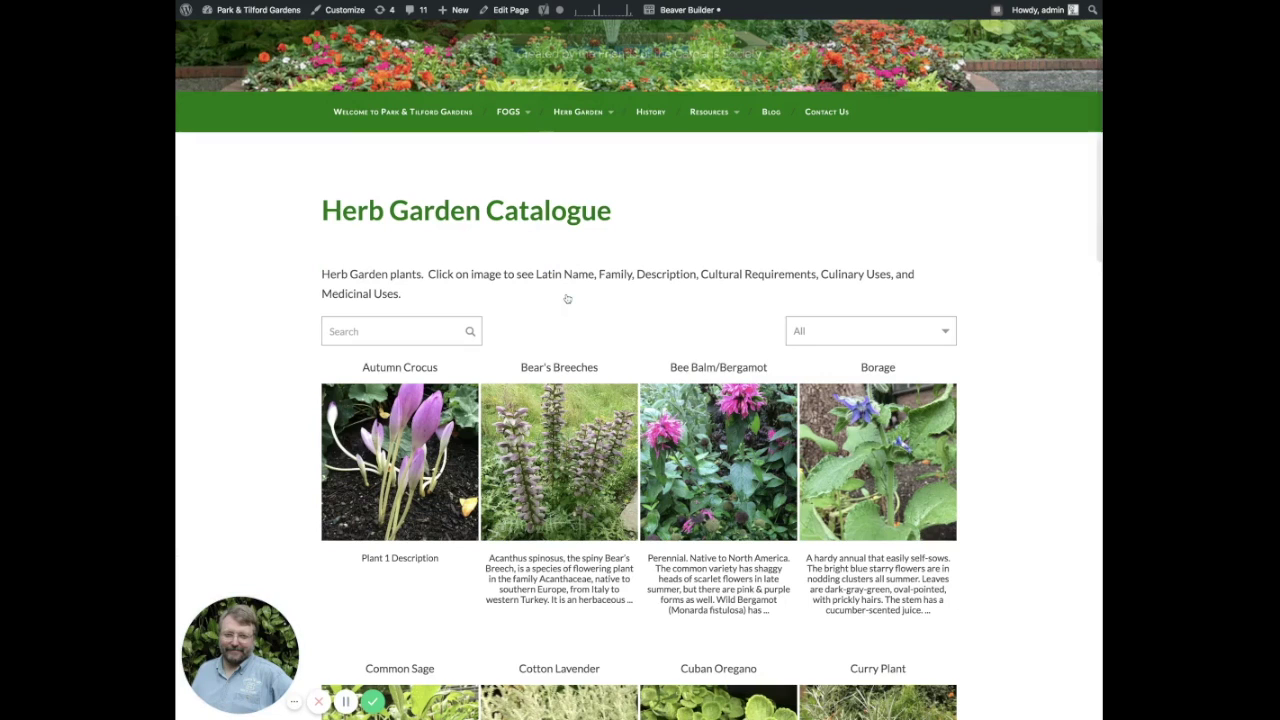
pyautogui.scroll(-1, 660, 310)
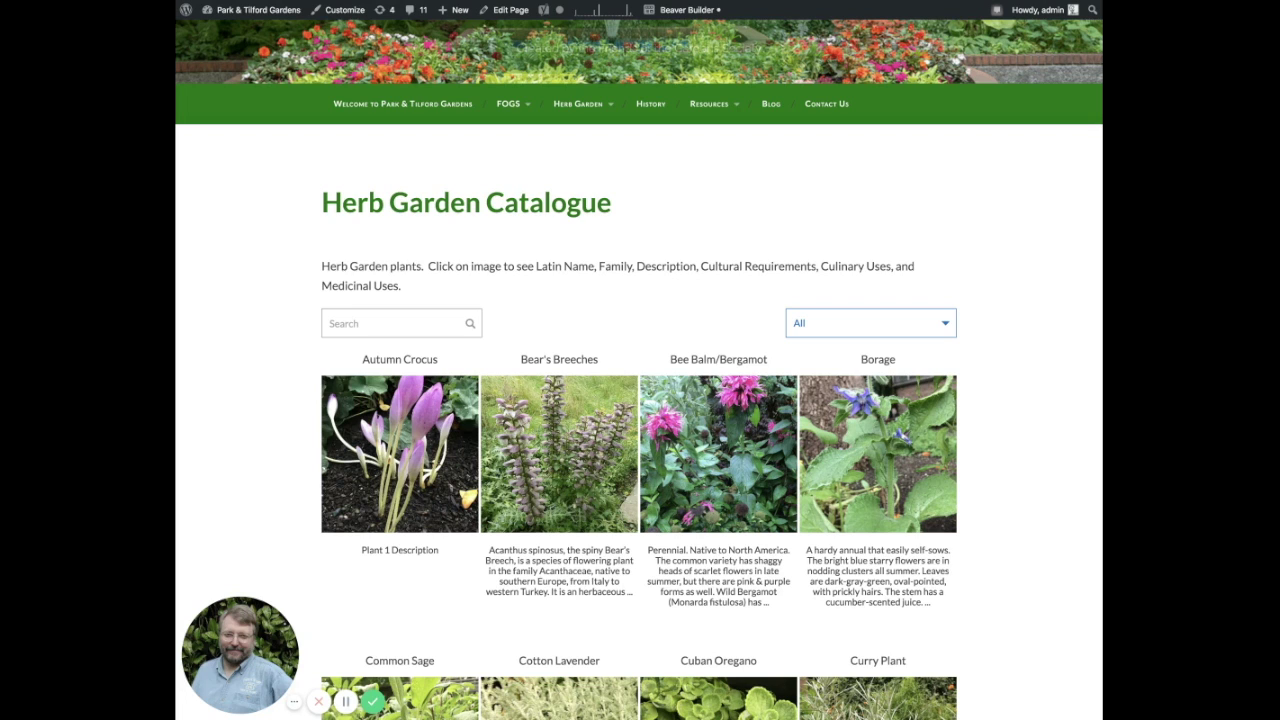
pyautogui.click(808, 357)
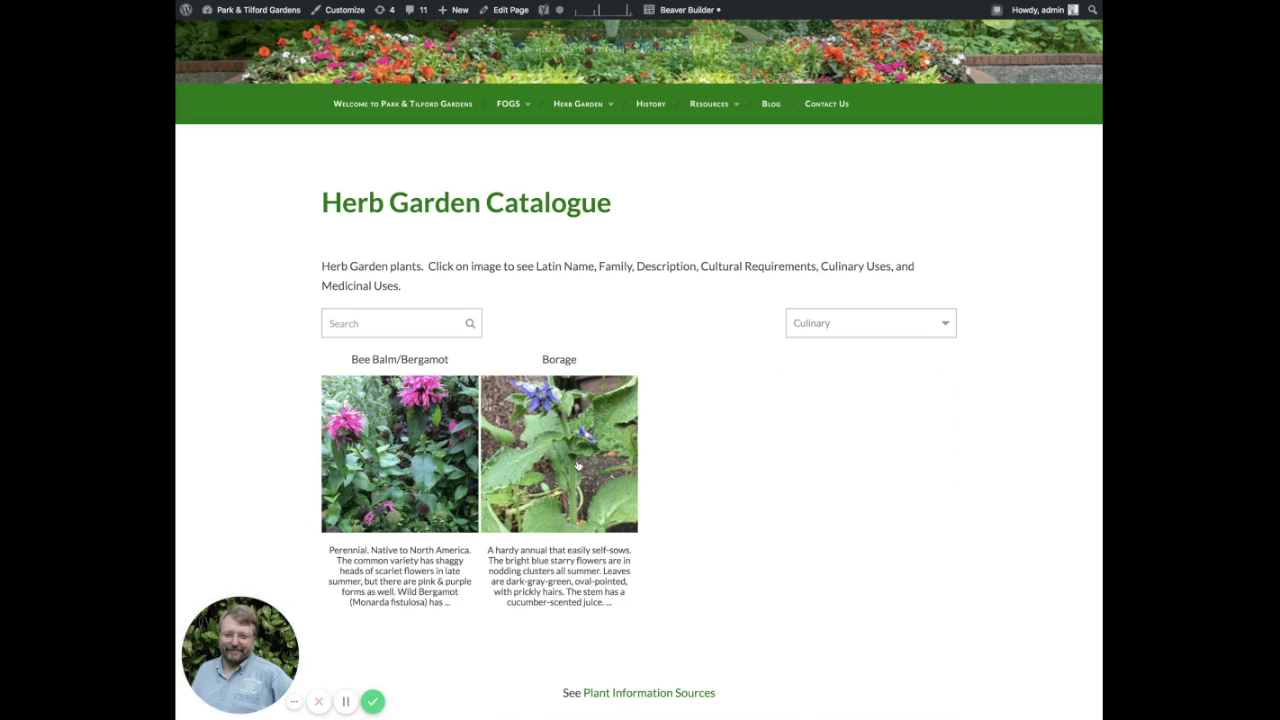
pyautogui.click(578, 466)
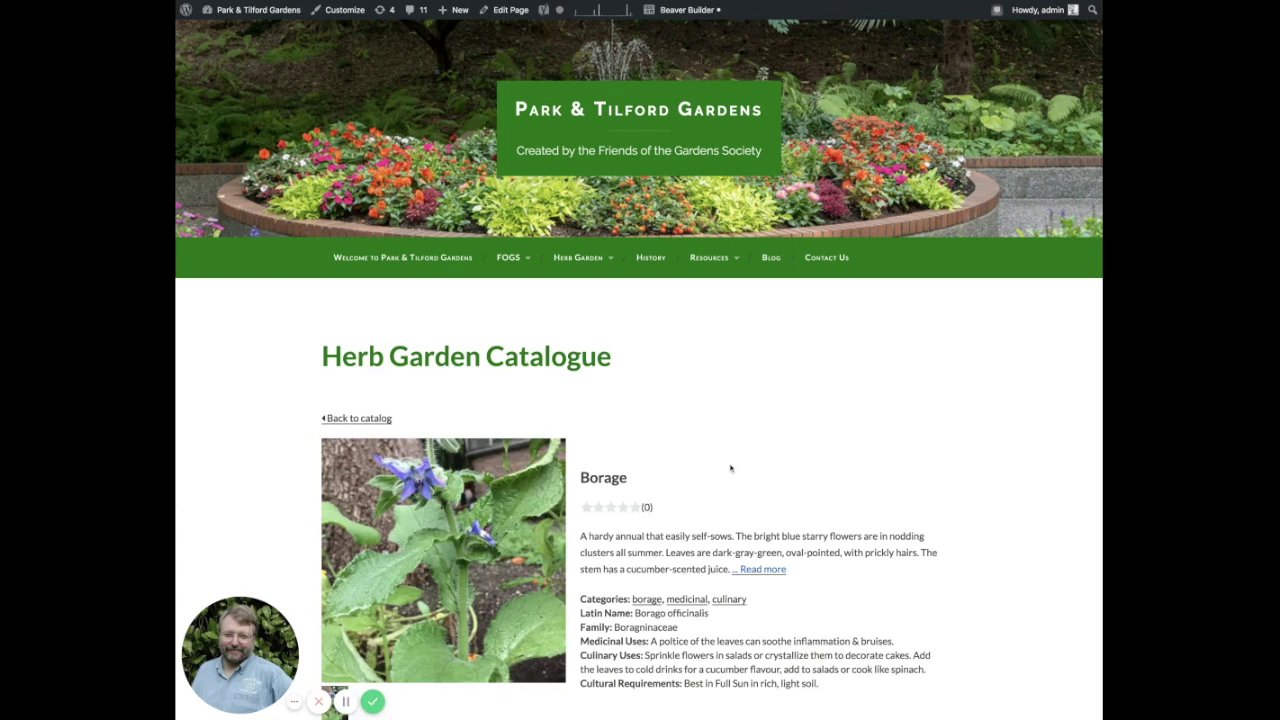
# Step: Review the Borage details and open Bee Balm/Bergamot from its similar products
pyautogui.scroll(-3, 731, 470)
pyautogui.scroll(-1, 731, 470)
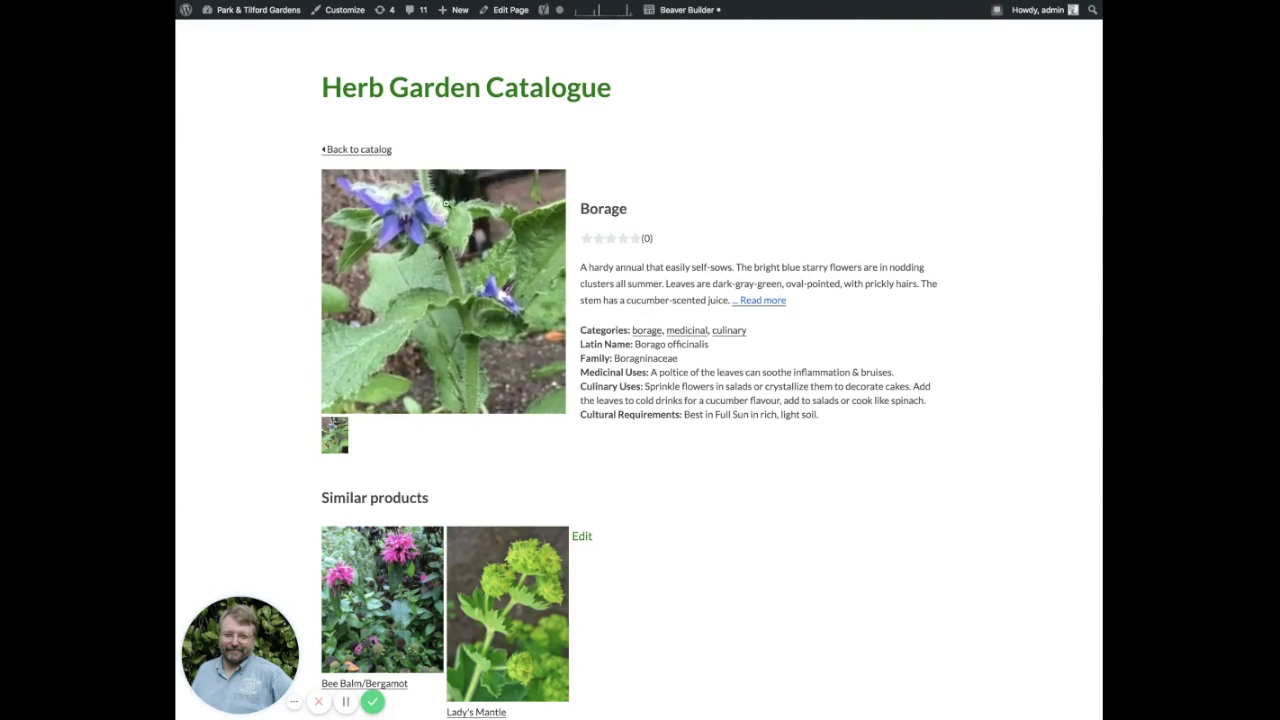
pyautogui.scroll(-1, 1020, 466)
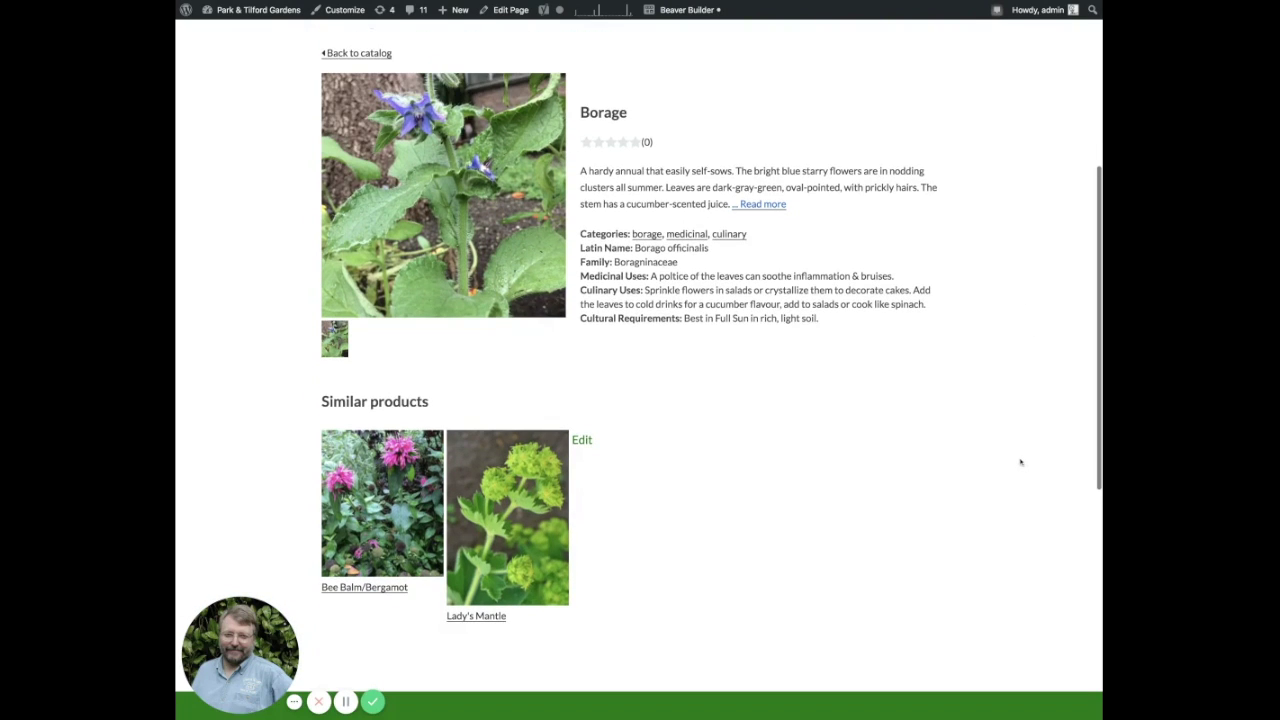
pyautogui.click(388, 472)
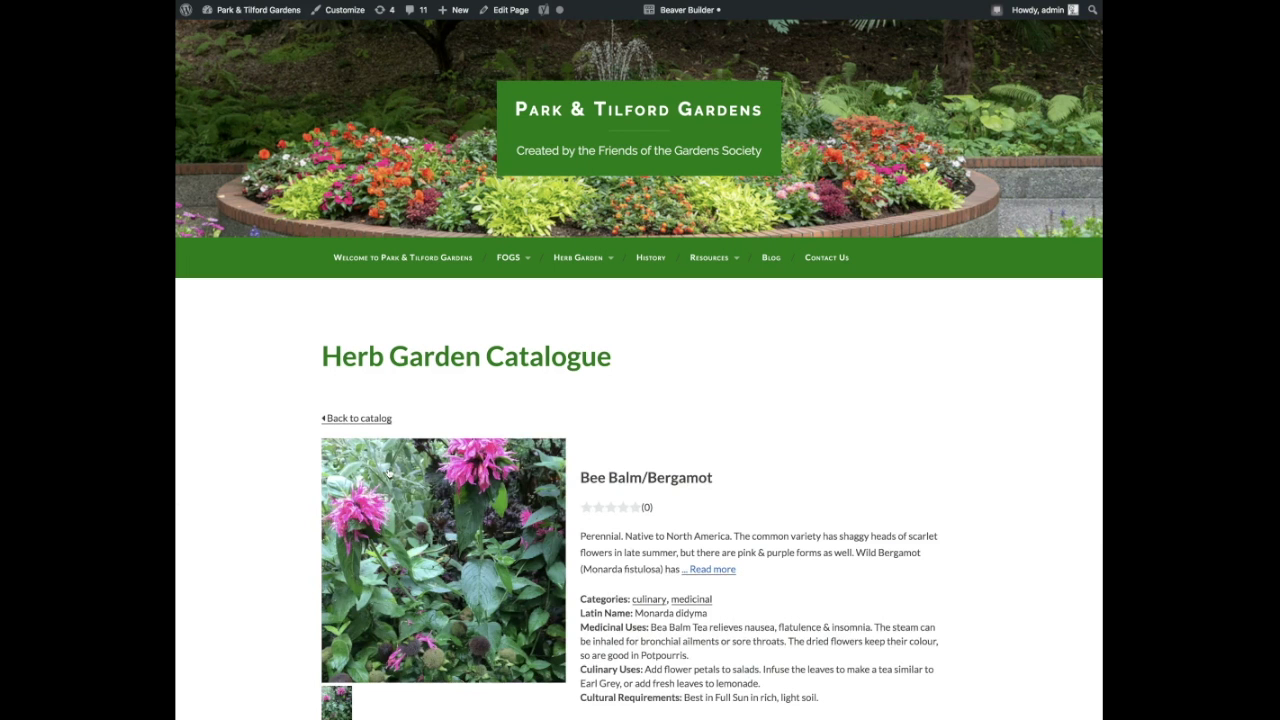
pyautogui.scroll(-1, 833, 452)
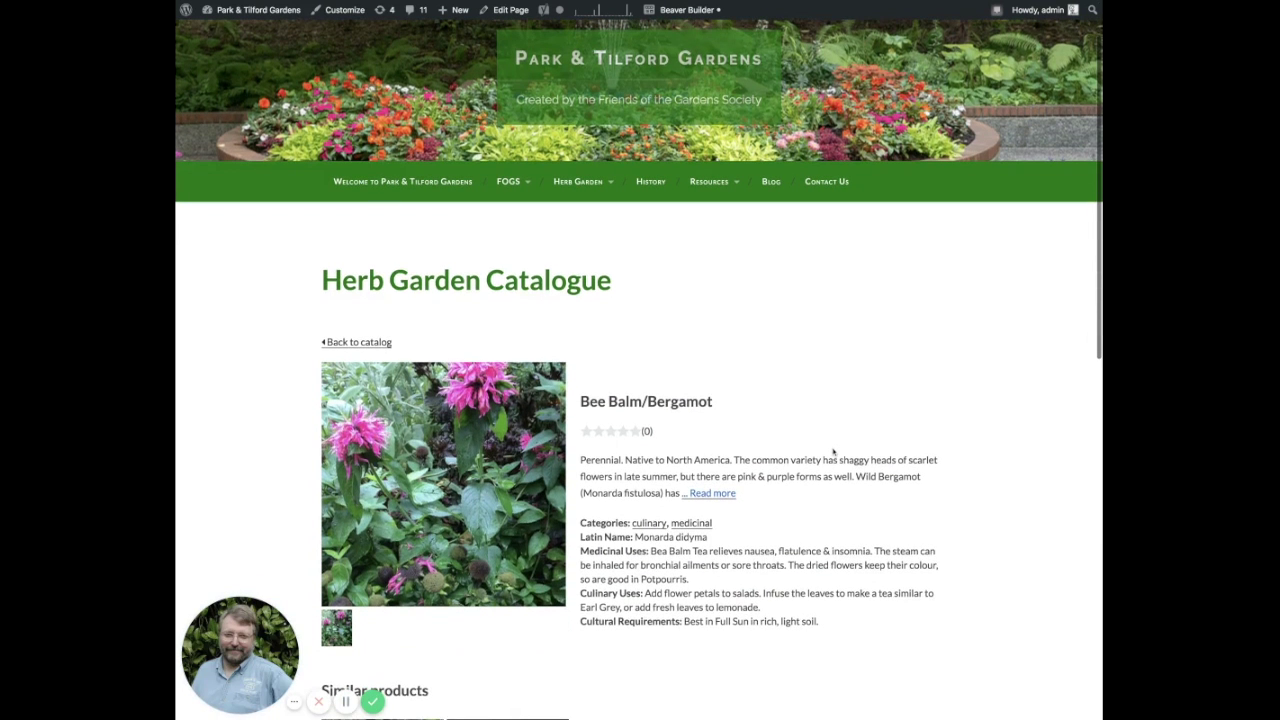
# Step: Go back to the catalogue, then open the Herb Garden product catalog for editing in the Grid Kit section of the WordPress dashboard
pyautogui.click(349, 343)
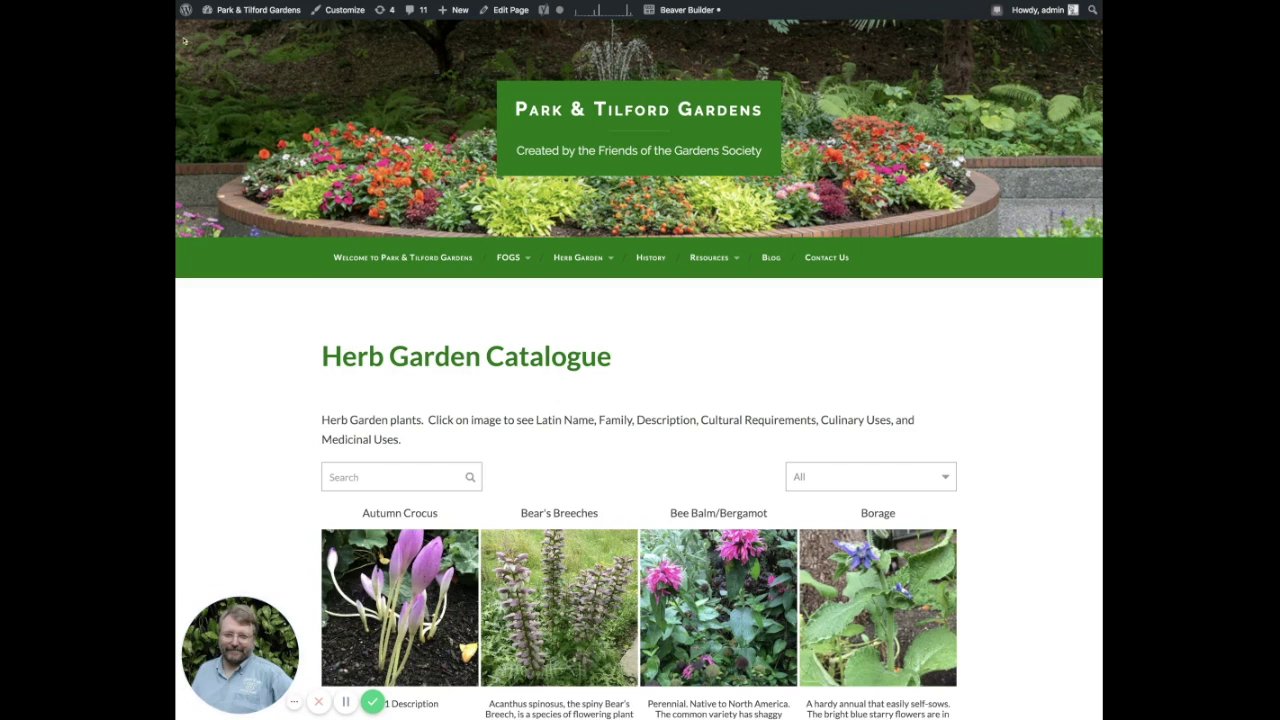
pyautogui.moveTo(220, 12)
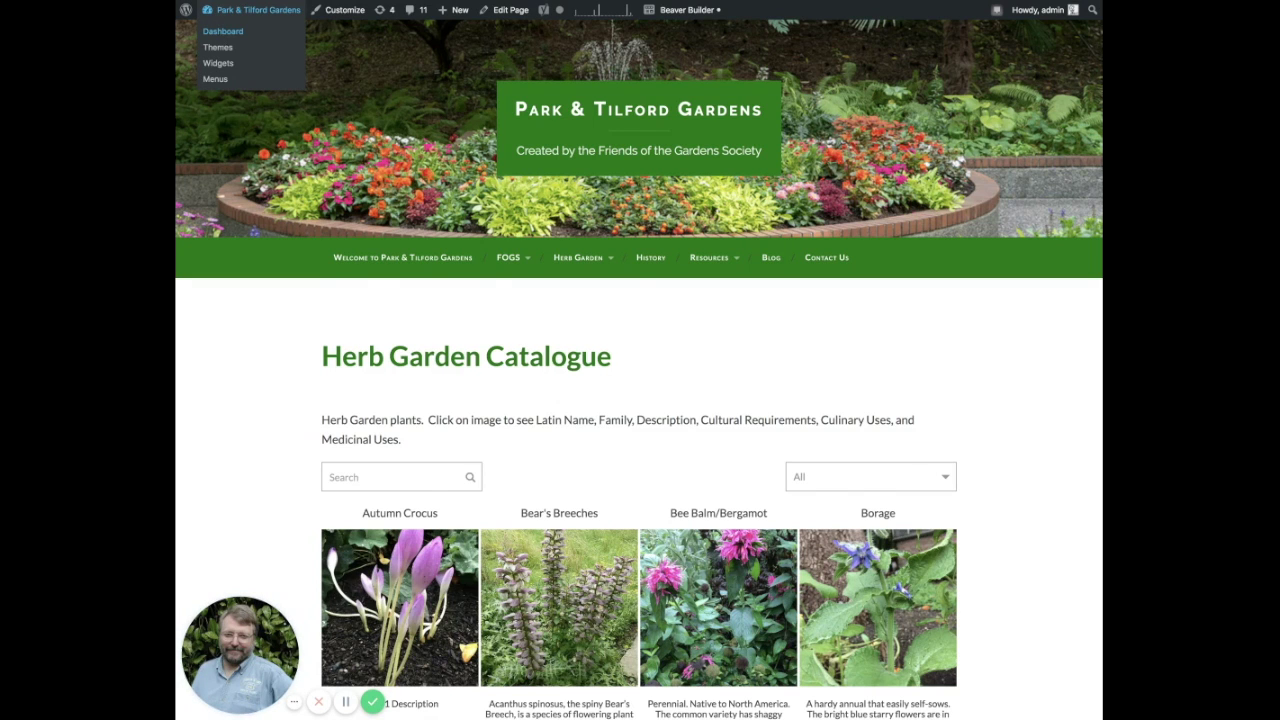
pyautogui.click(222, 31)
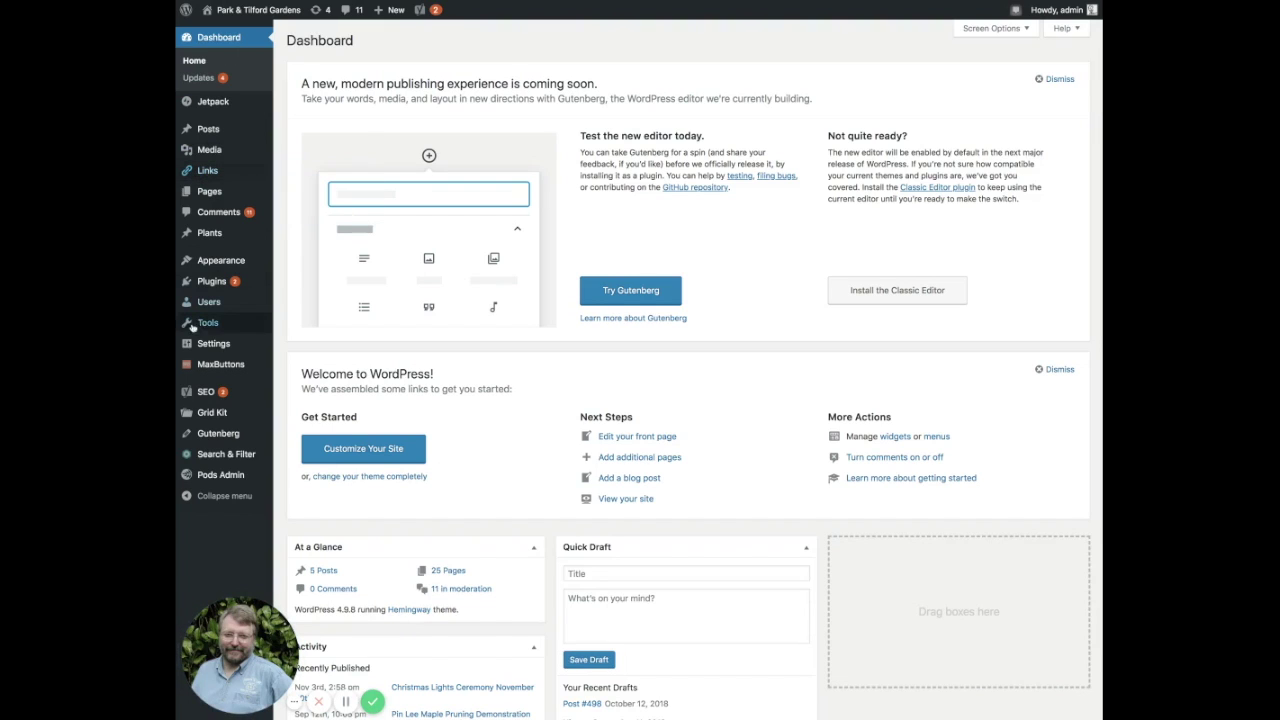
pyautogui.moveTo(213, 418)
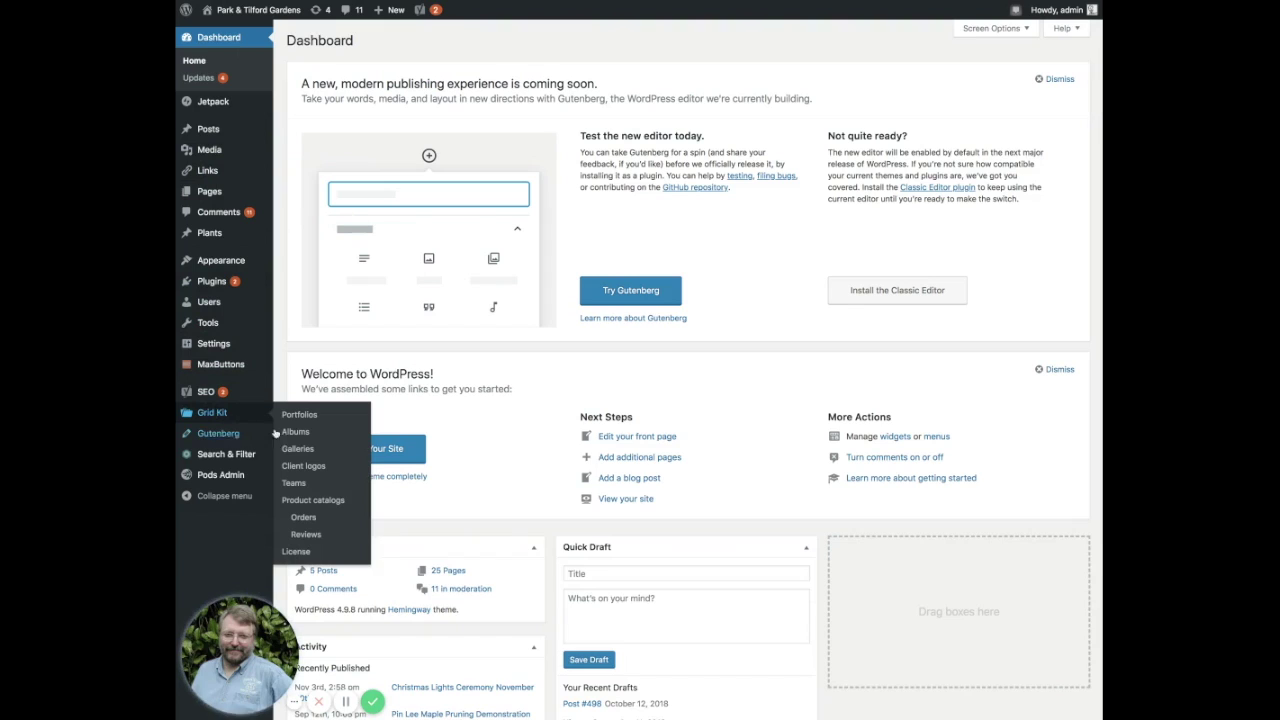
pyautogui.click(313, 500)
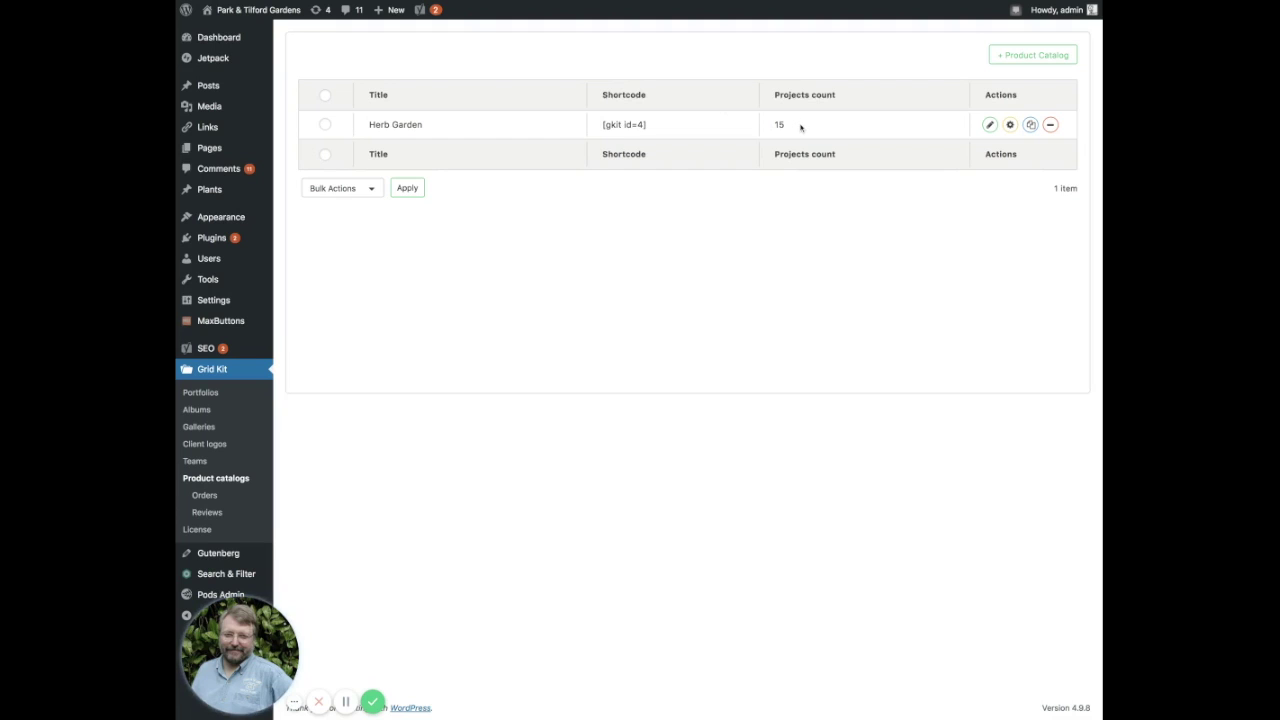
pyautogui.click(990, 125)
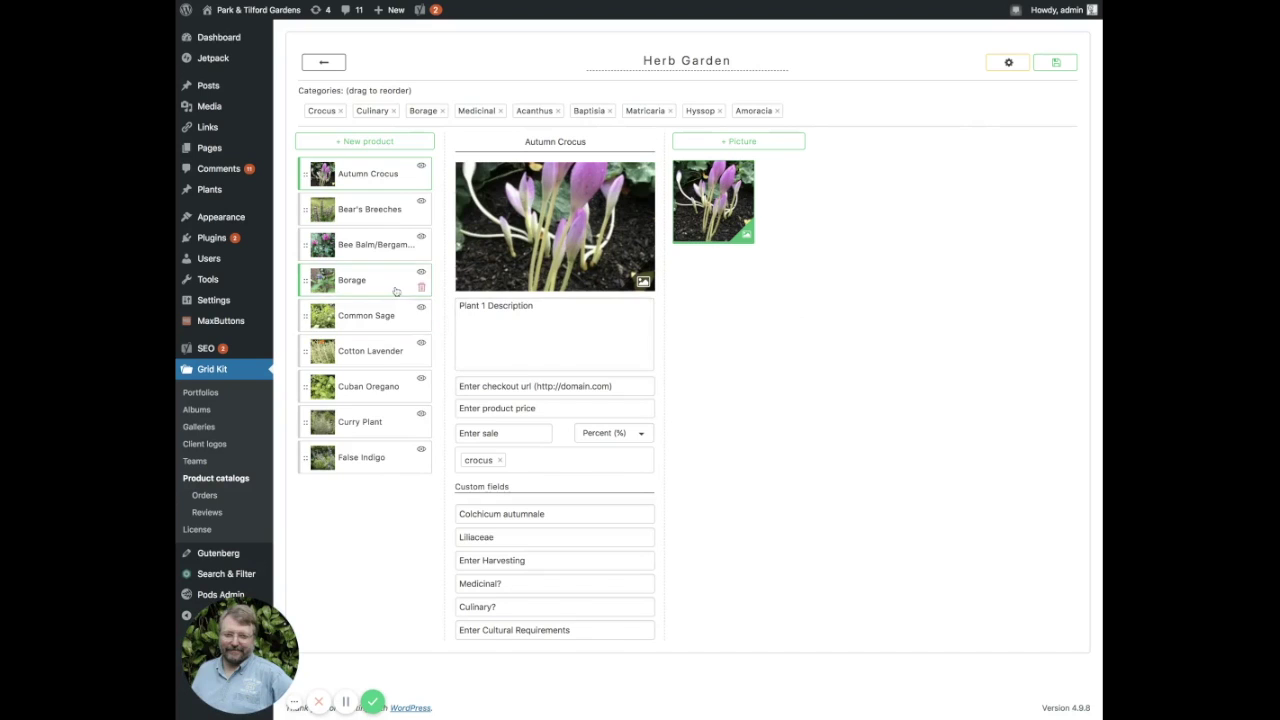
# Step: Look through the Herb Garden product list and open the Borage product to view its fields
pyautogui.scroll(-3, 396, 290)
pyautogui.scroll(2, 397, 289)
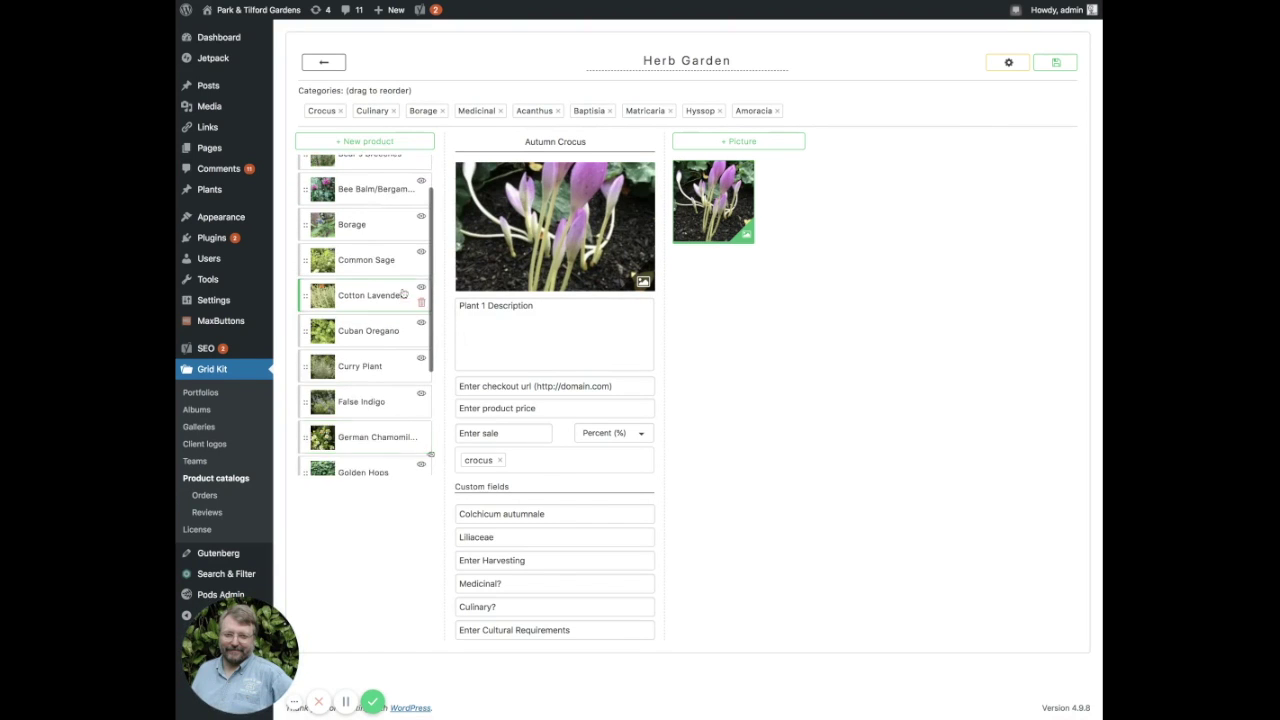
pyautogui.scroll(3, 404, 290)
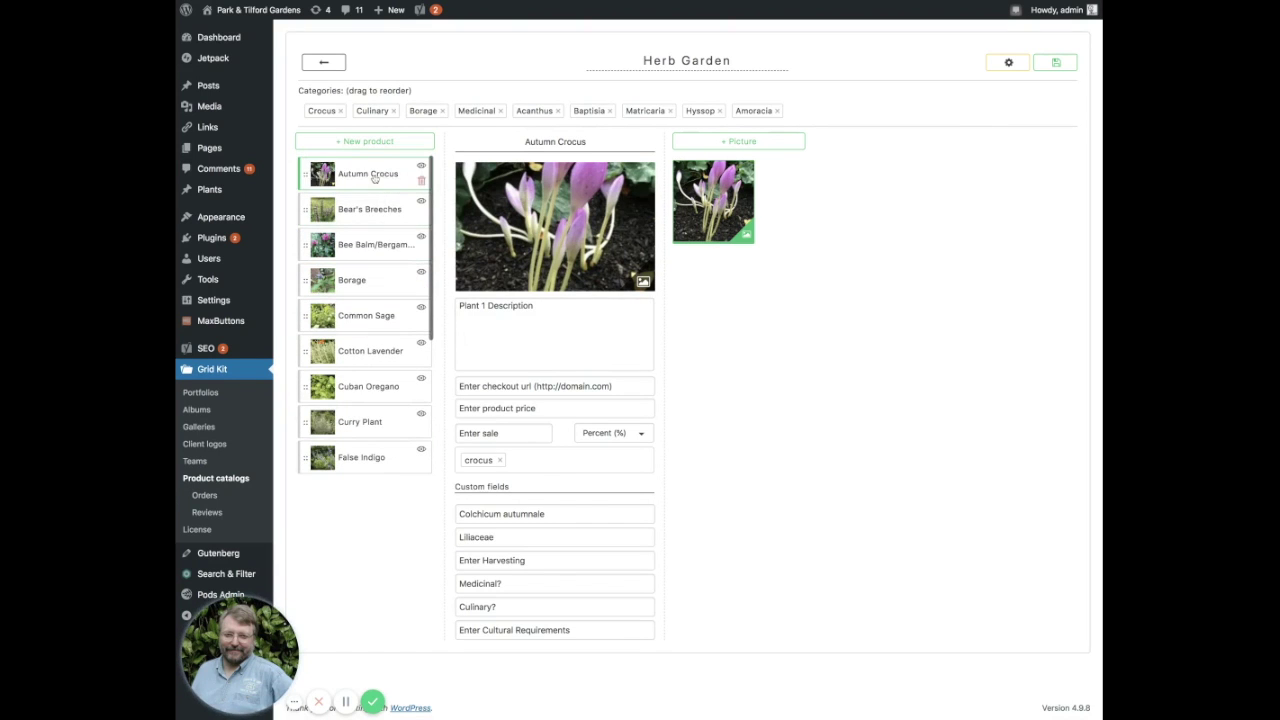
pyautogui.moveTo(374, 177)
pyautogui.mouseDown()
pyautogui.moveTo(370, 243)
pyautogui.moveTo(369, 173)
pyautogui.mouseUp()
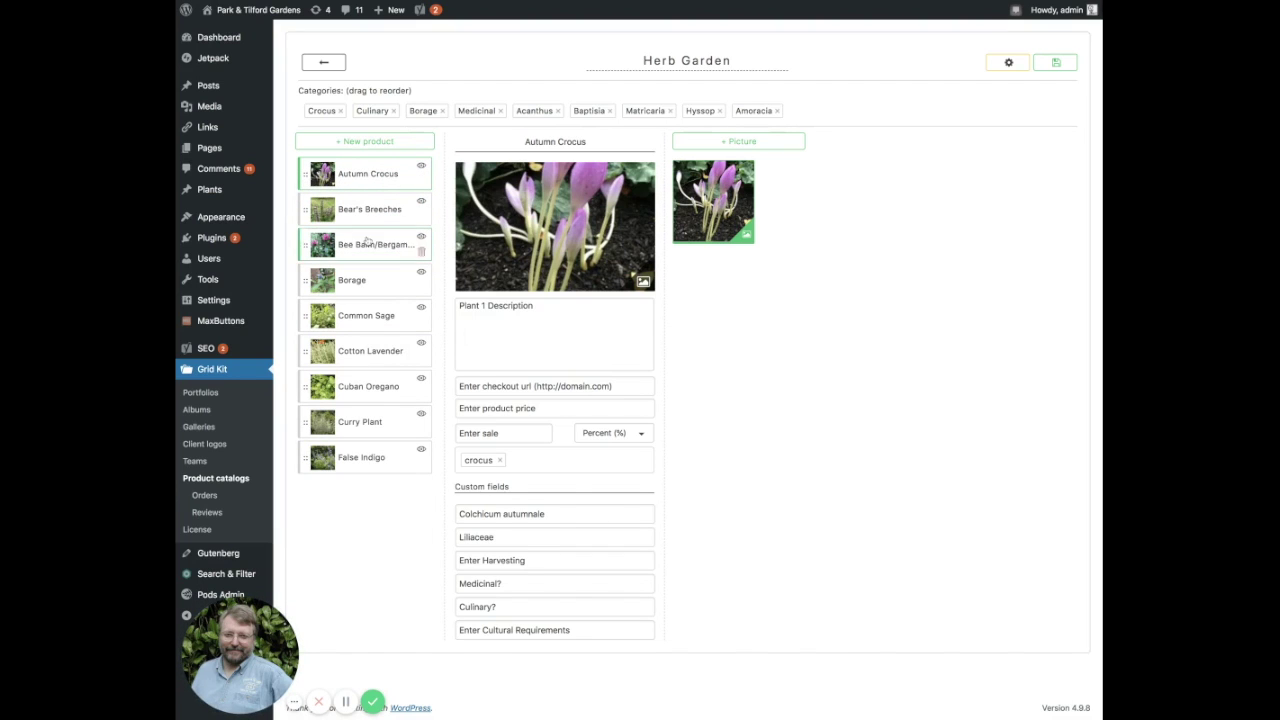
pyautogui.click(368, 282)
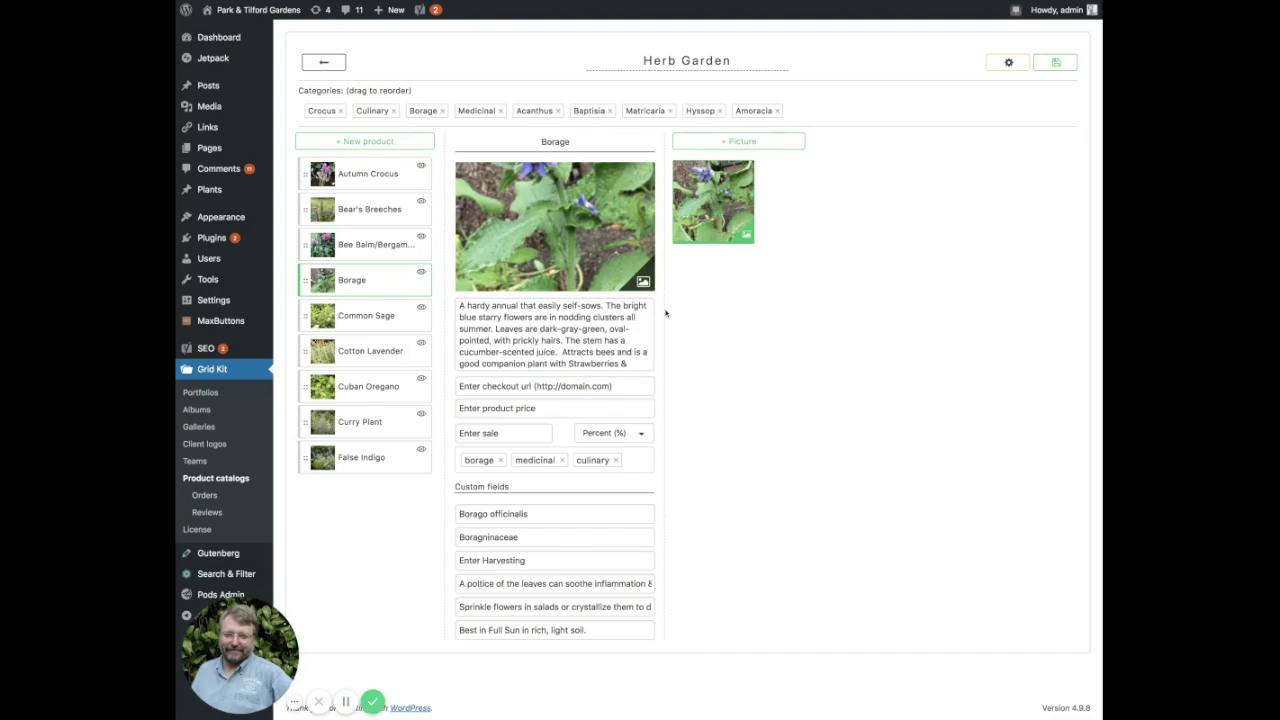
# Step: Open the Cotton Lavender product and put the cursor in its description and Family fields
pyautogui.click(388, 358)
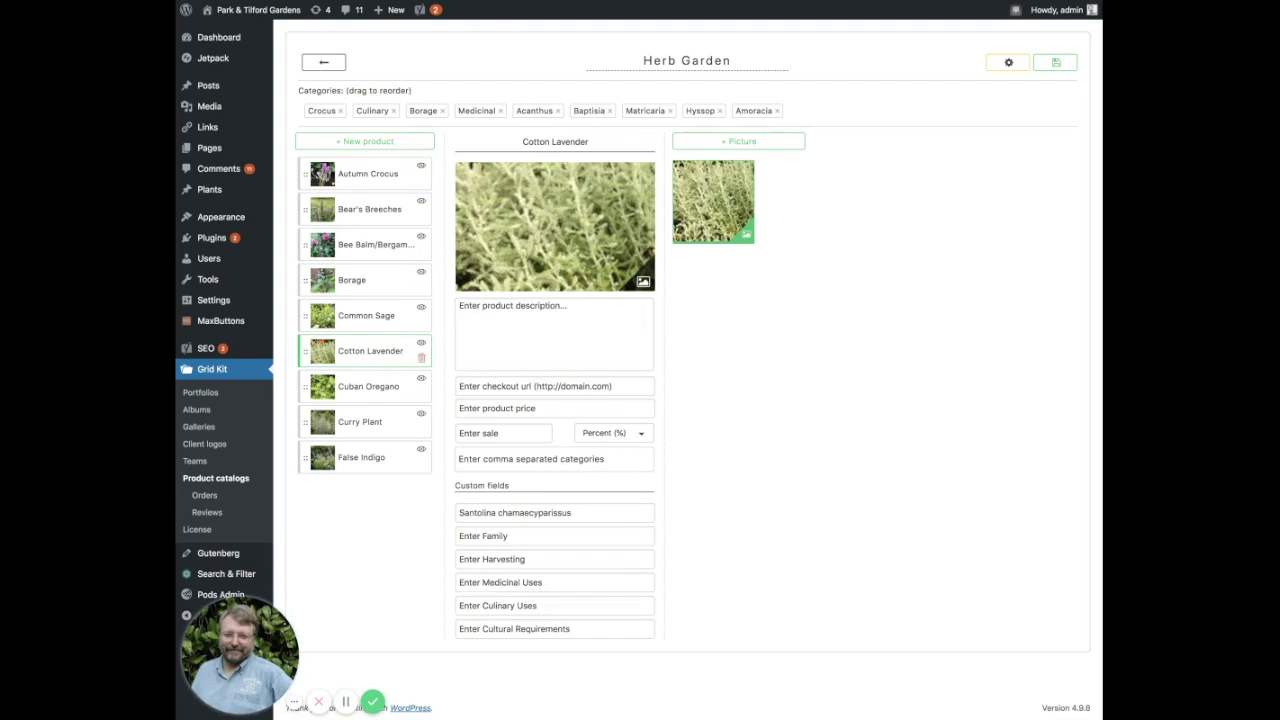
pyautogui.click(459, 337)
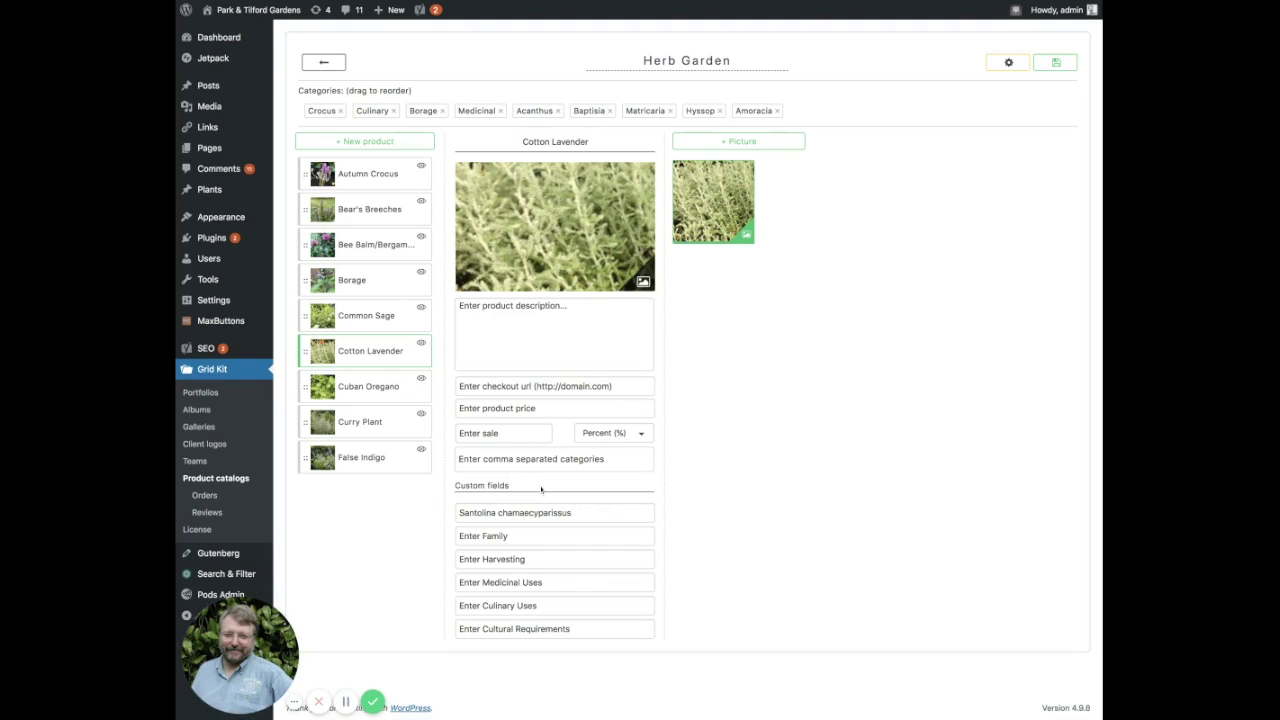
pyautogui.click(548, 530)
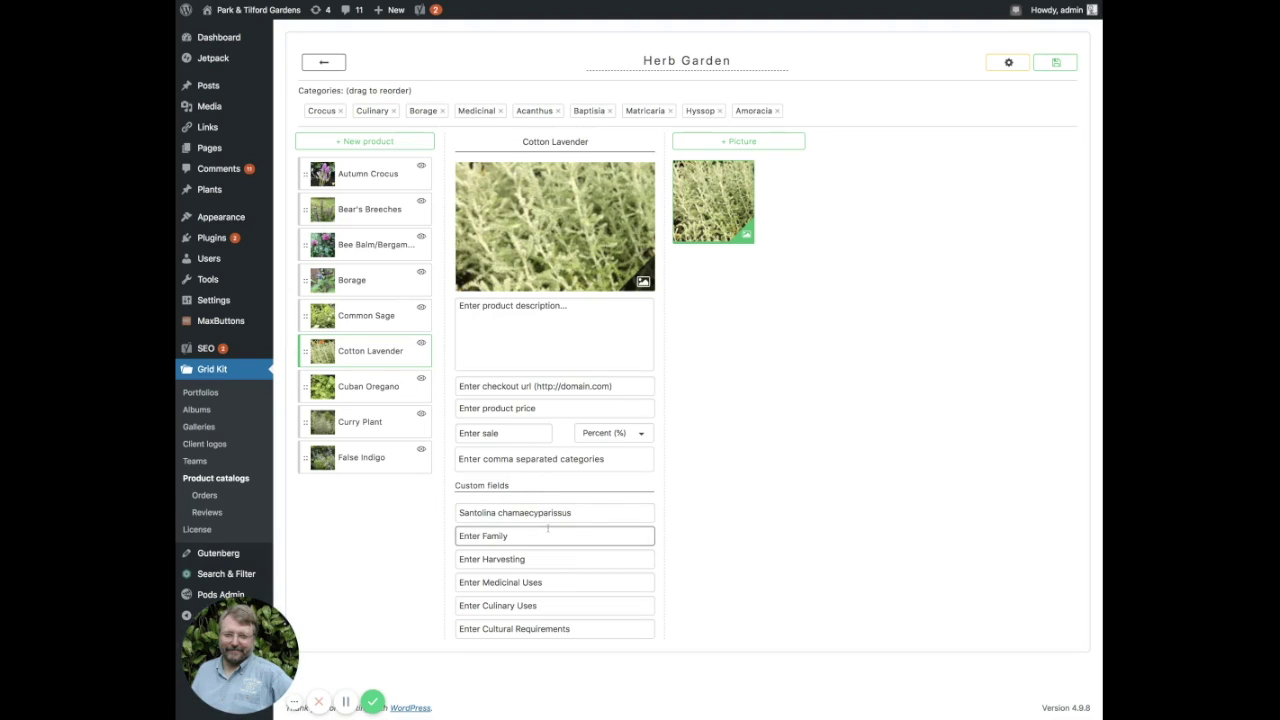
# Step: Put the cursor in Cotton Lavender's Latin Name and Family fields and save the Herb Garden catalog
pyautogui.click(543, 511)
pyautogui.click(535, 532)
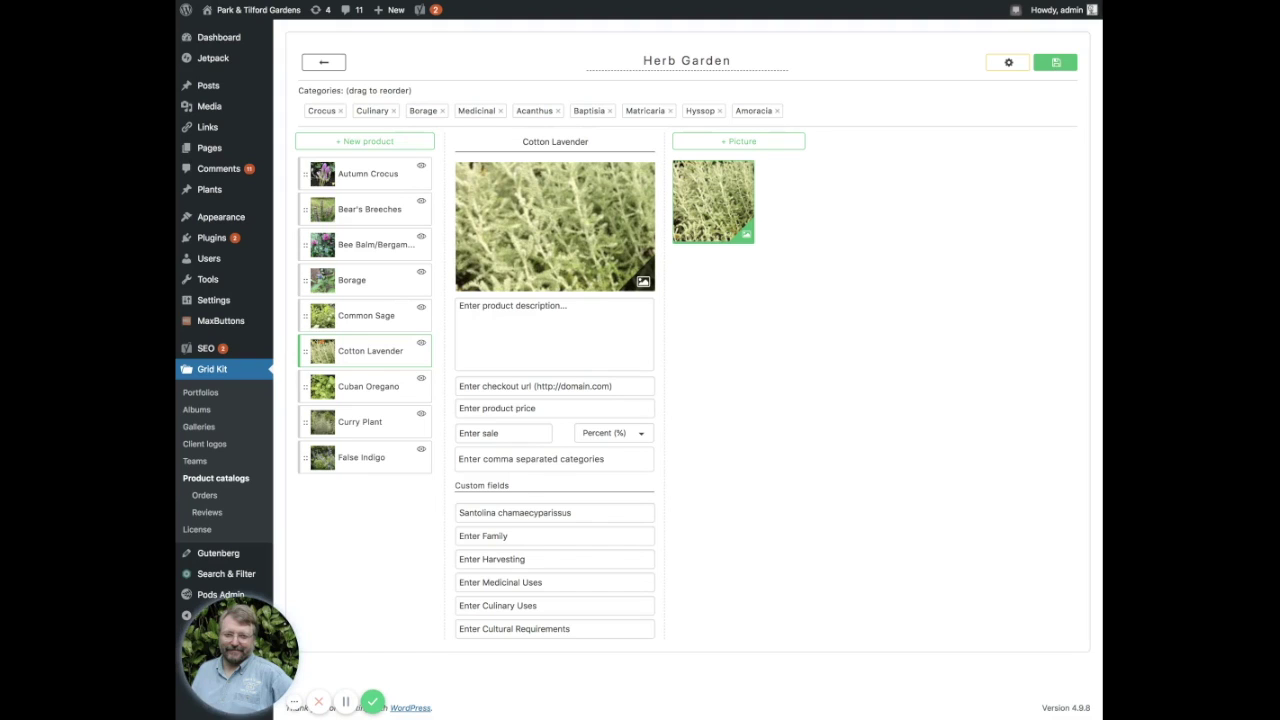
pyautogui.click(1056, 64)
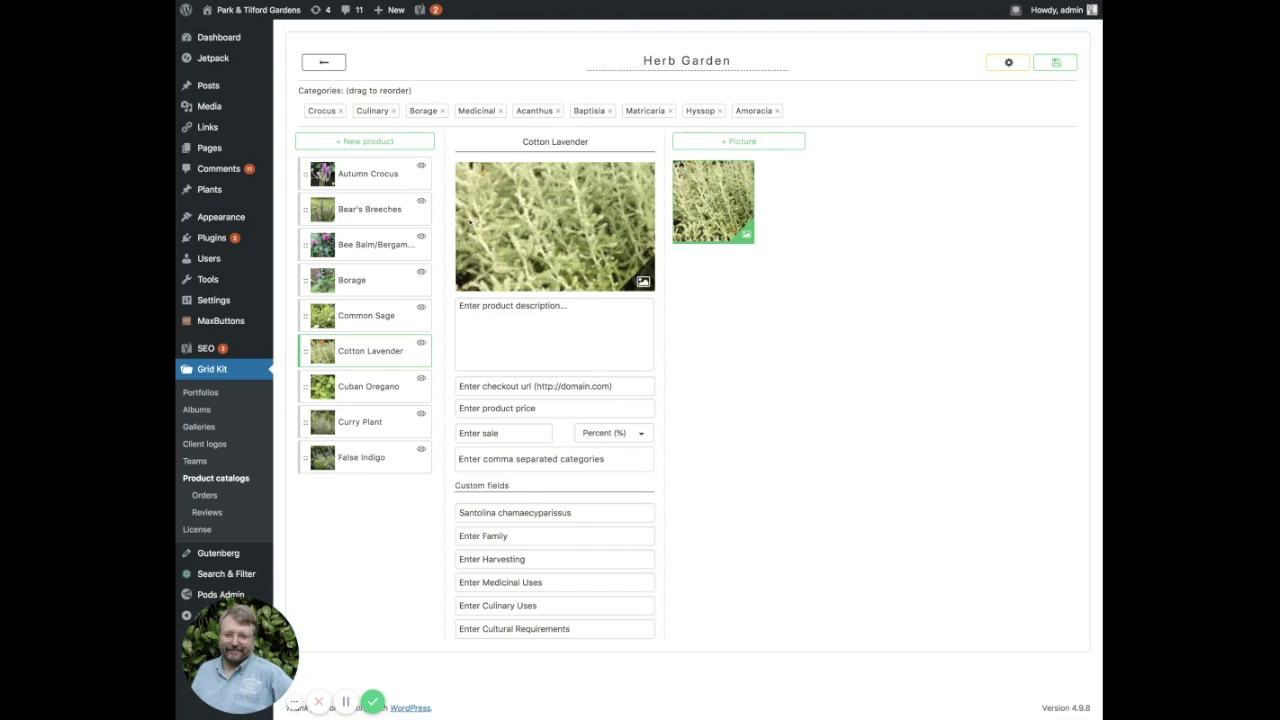
# Step: Open the Bear's Breeches product and look at its description, custom fields and pictures
pyautogui.click(356, 211)
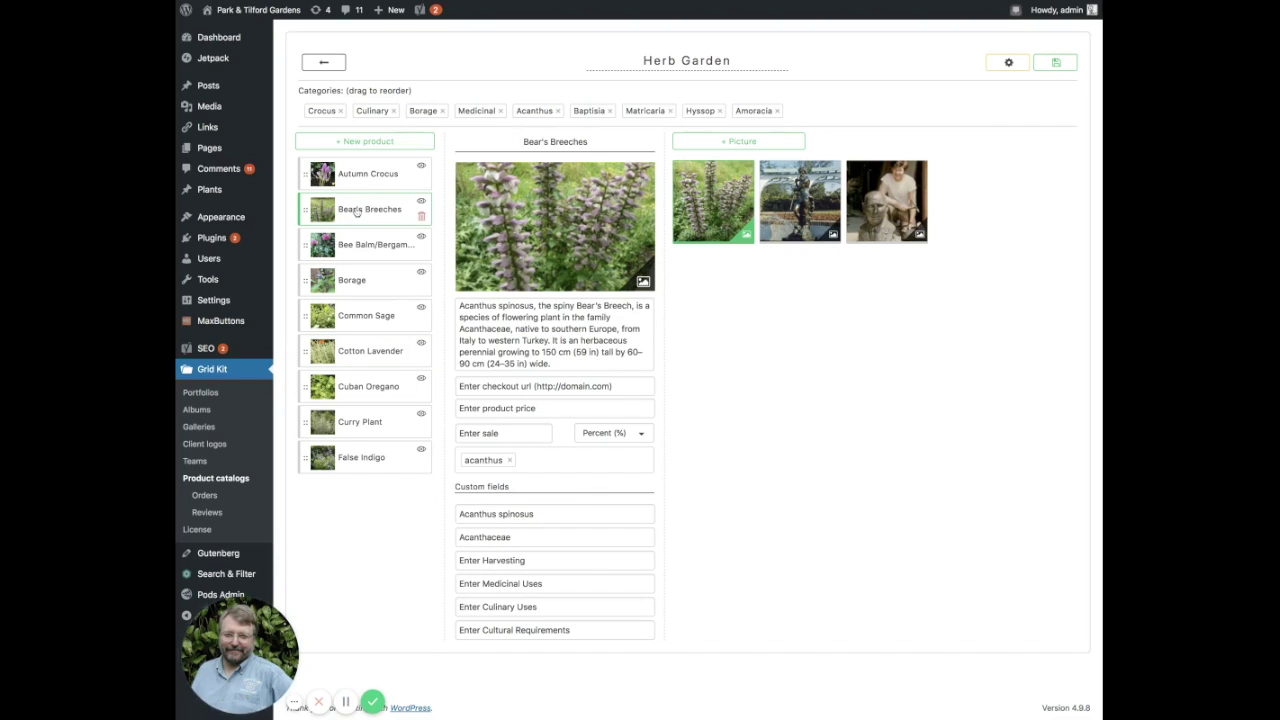
pyautogui.moveTo(712, 198)
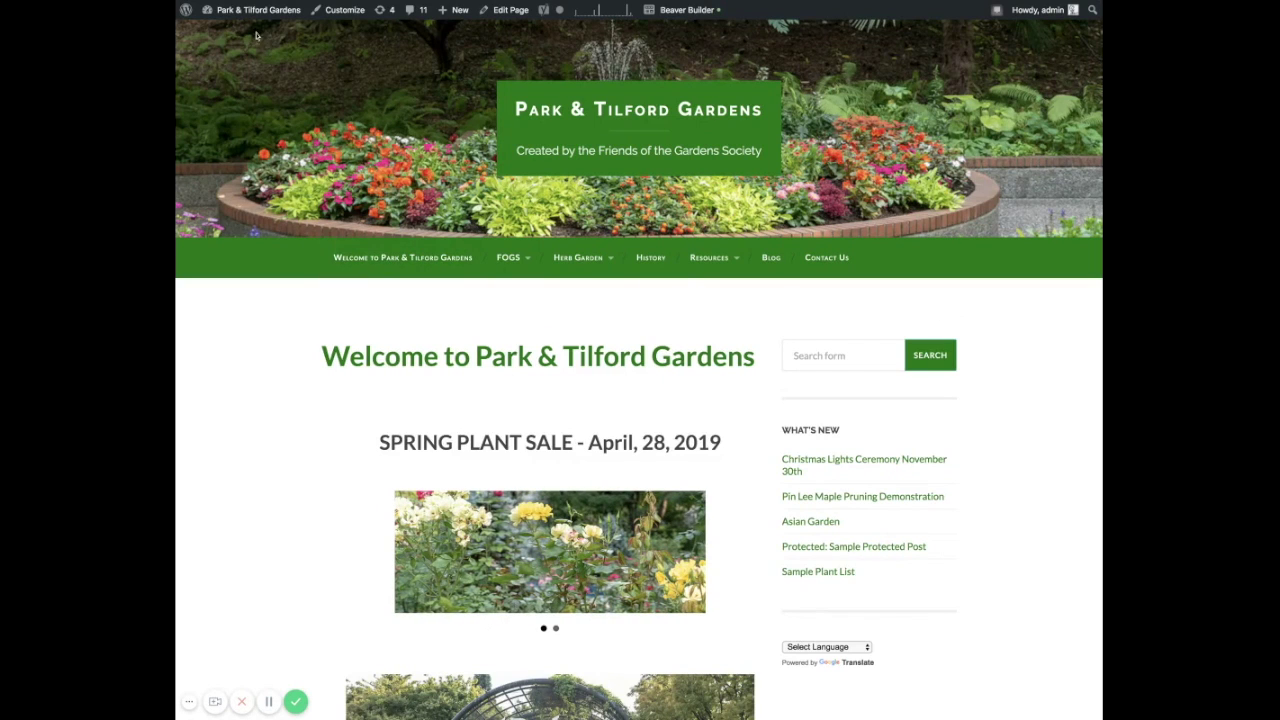
# Step: Go from the site to the WordPress dashboard and open the Herb Garden product catalog in Grid Kit for editing
pyautogui.moveTo(236, 18)
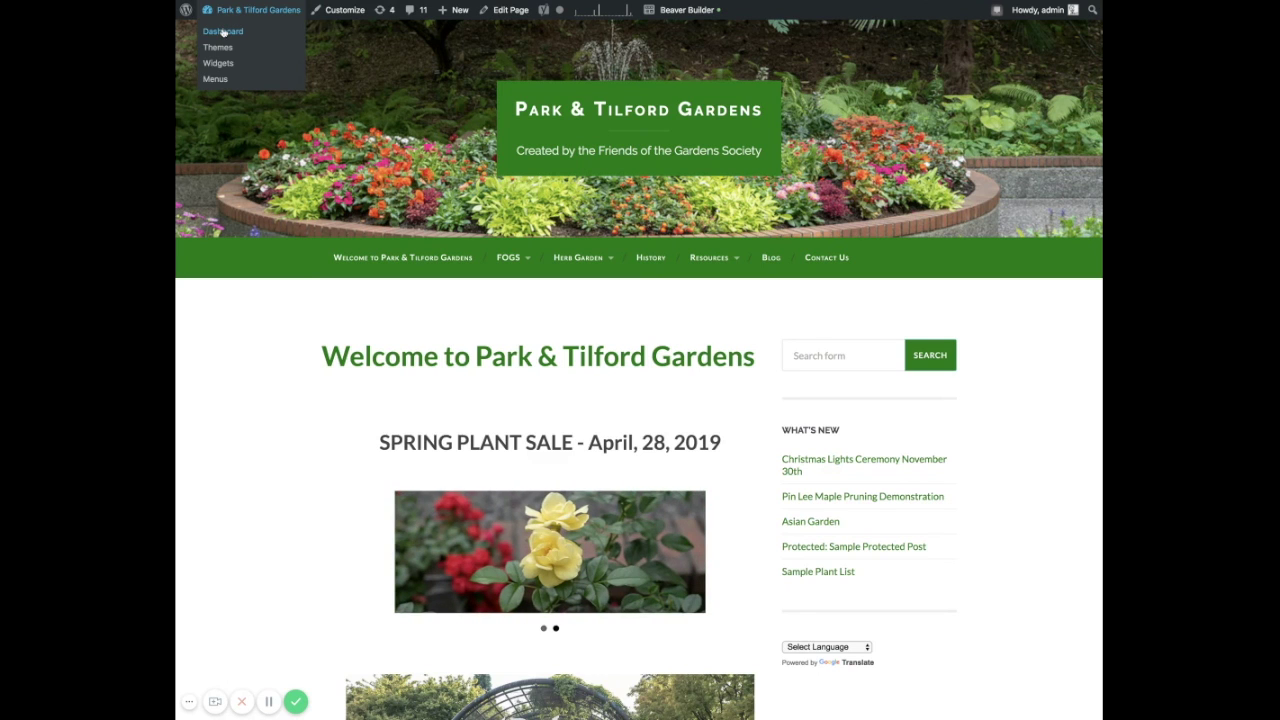
pyautogui.click(223, 32)
pyautogui.moveTo(196, 414)
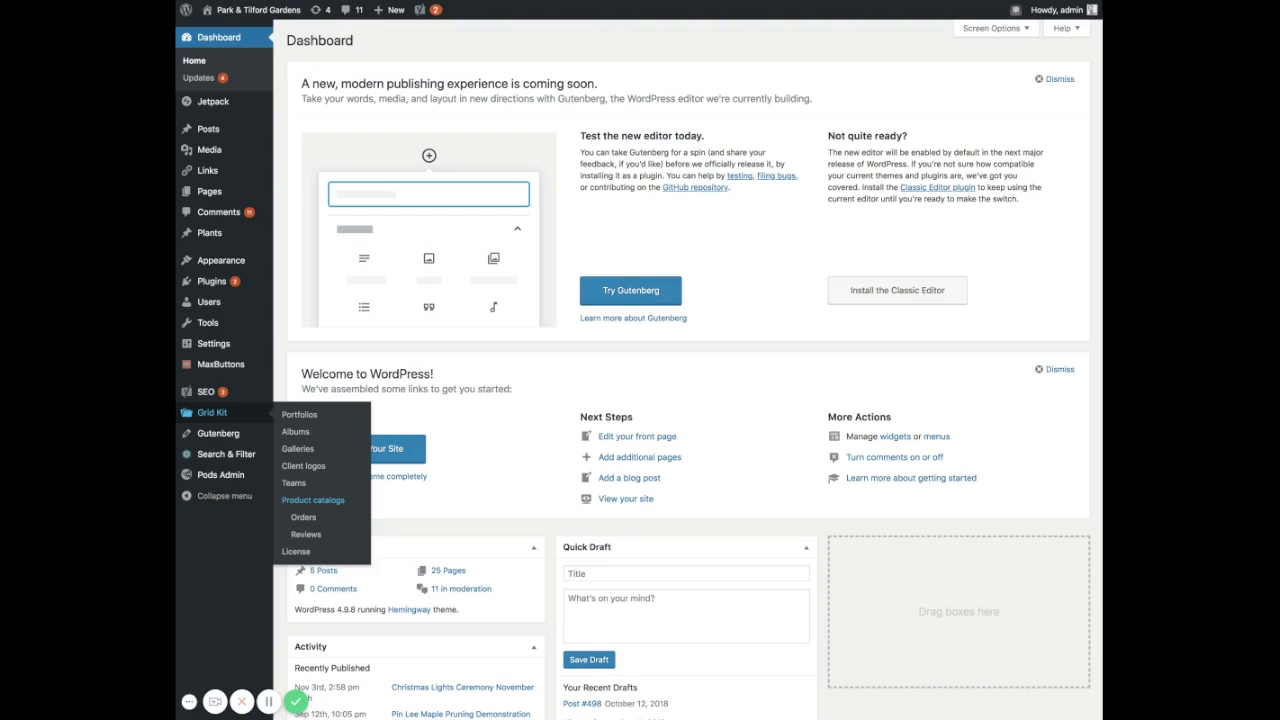
pyautogui.click(313, 500)
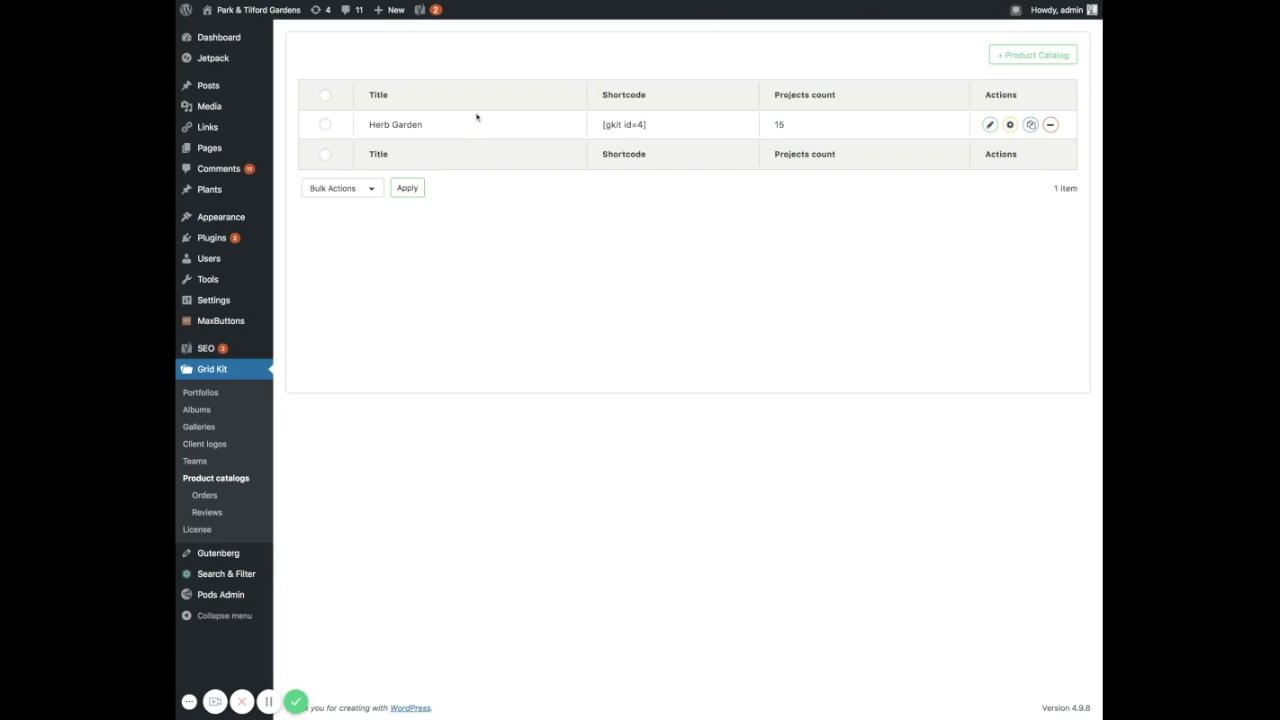
pyautogui.click(988, 125)
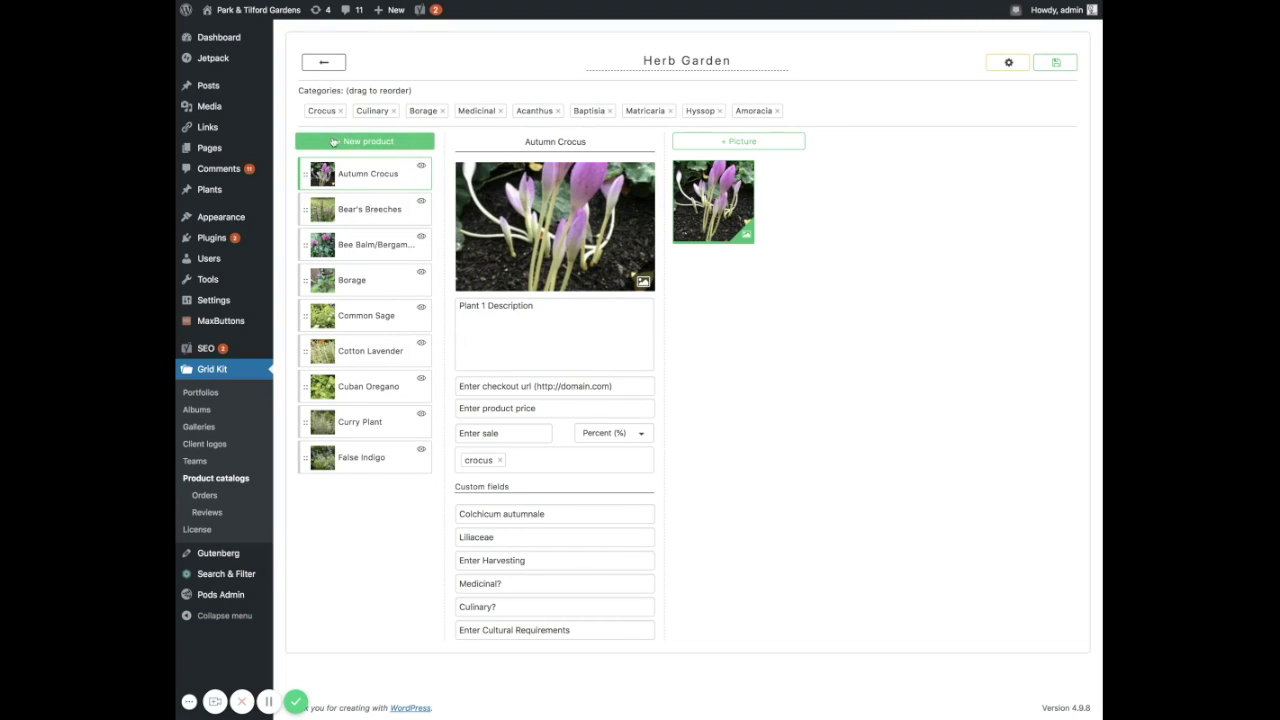
# Step: Add a new product to the Herb Garden catalog and name it "Bee . Bee Balm"
pyautogui.click(334, 141)
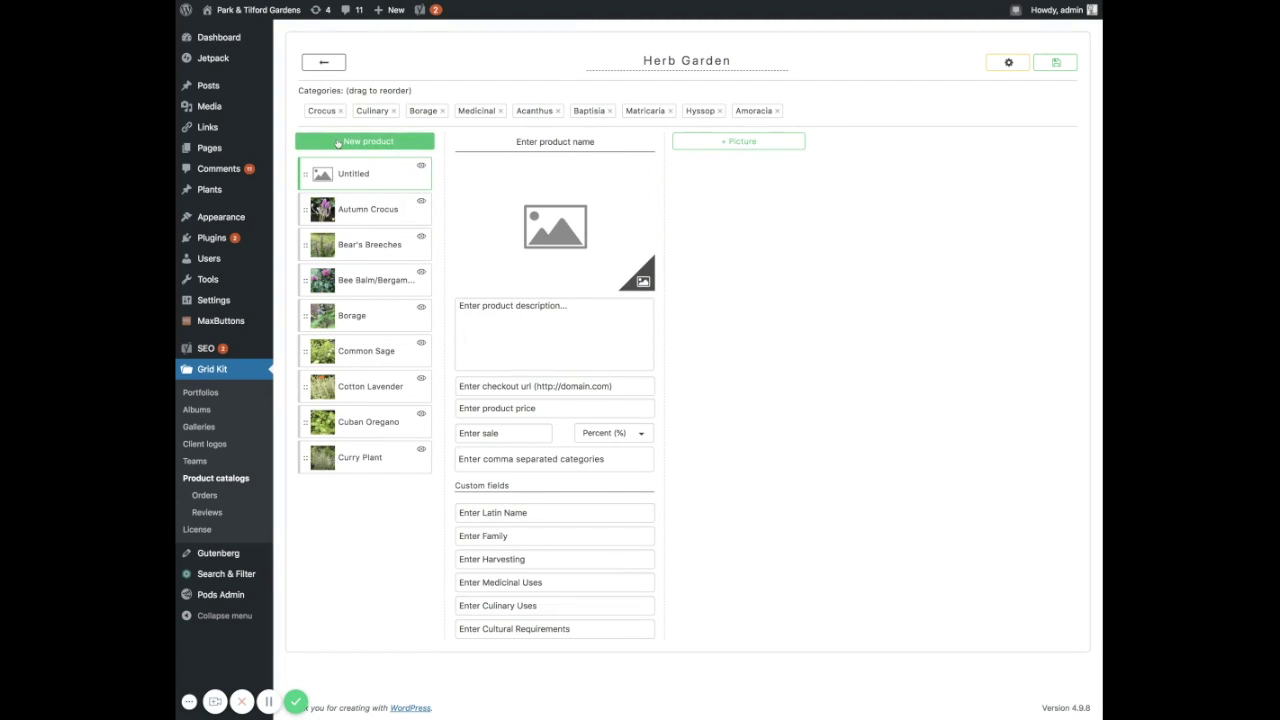
pyautogui.click(553, 141)
pyautogui.write('Bee ')
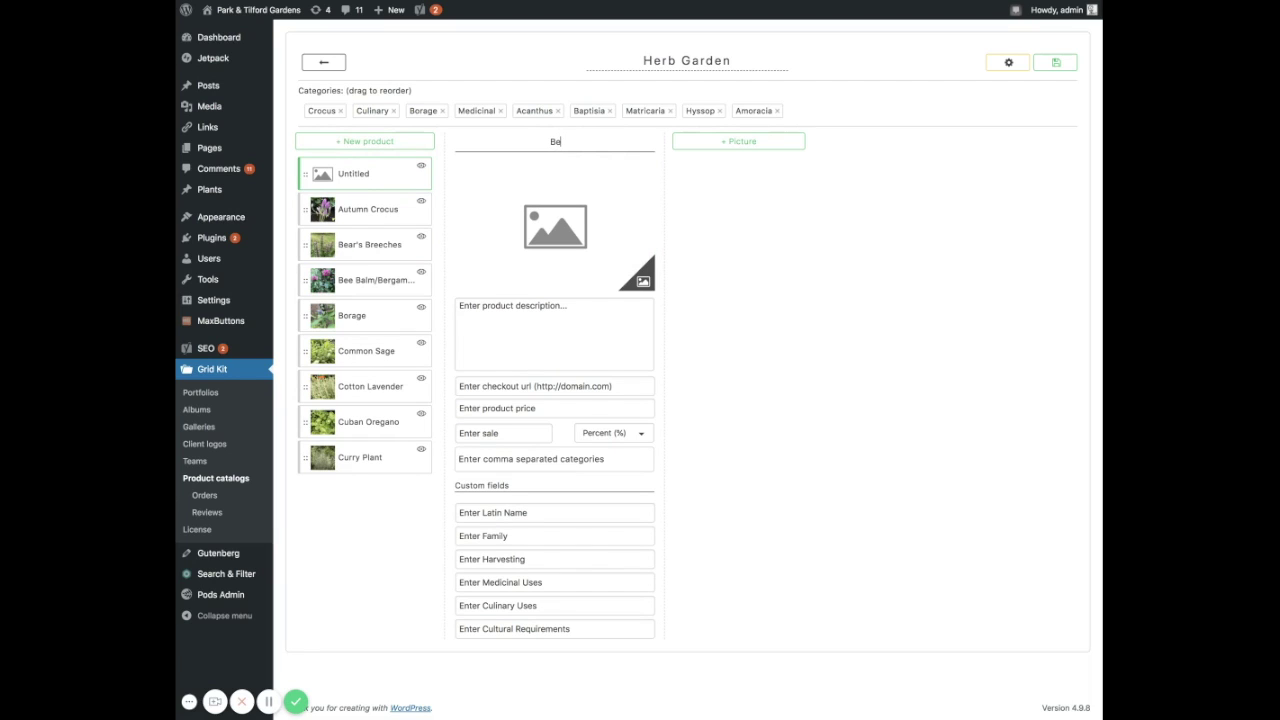
pyautogui.write('. Bee Balm')
# Step: Add the pink Monarda didyma 'Pink Lace' photo from the media library as the new product's picture
pyautogui.click(726, 144)
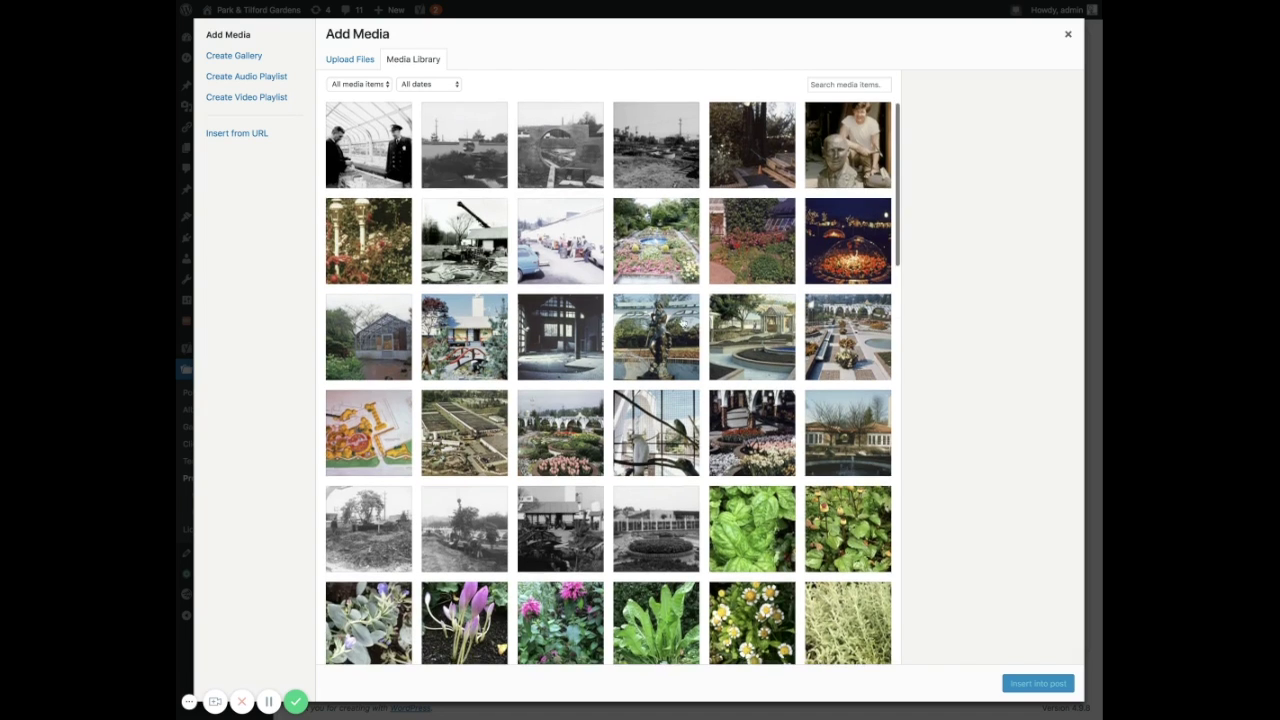
pyautogui.scroll(-5, 683, 323)
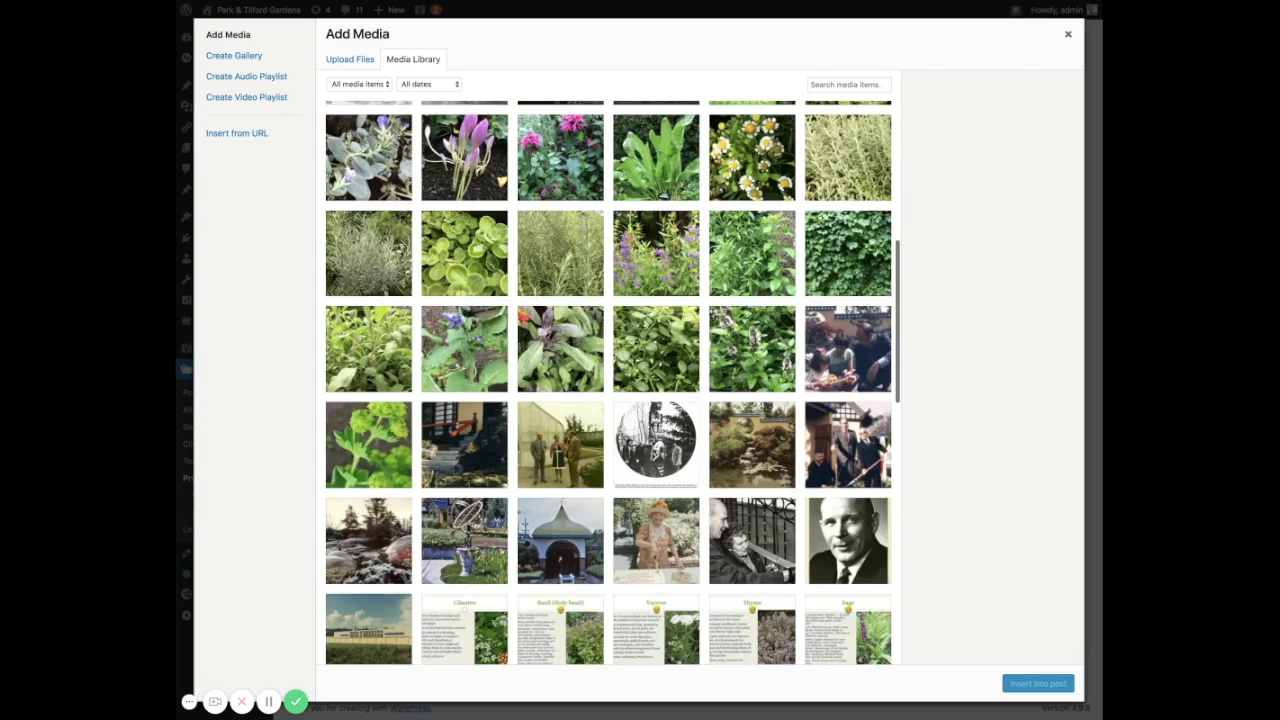
pyautogui.scroll(5, 787, 401)
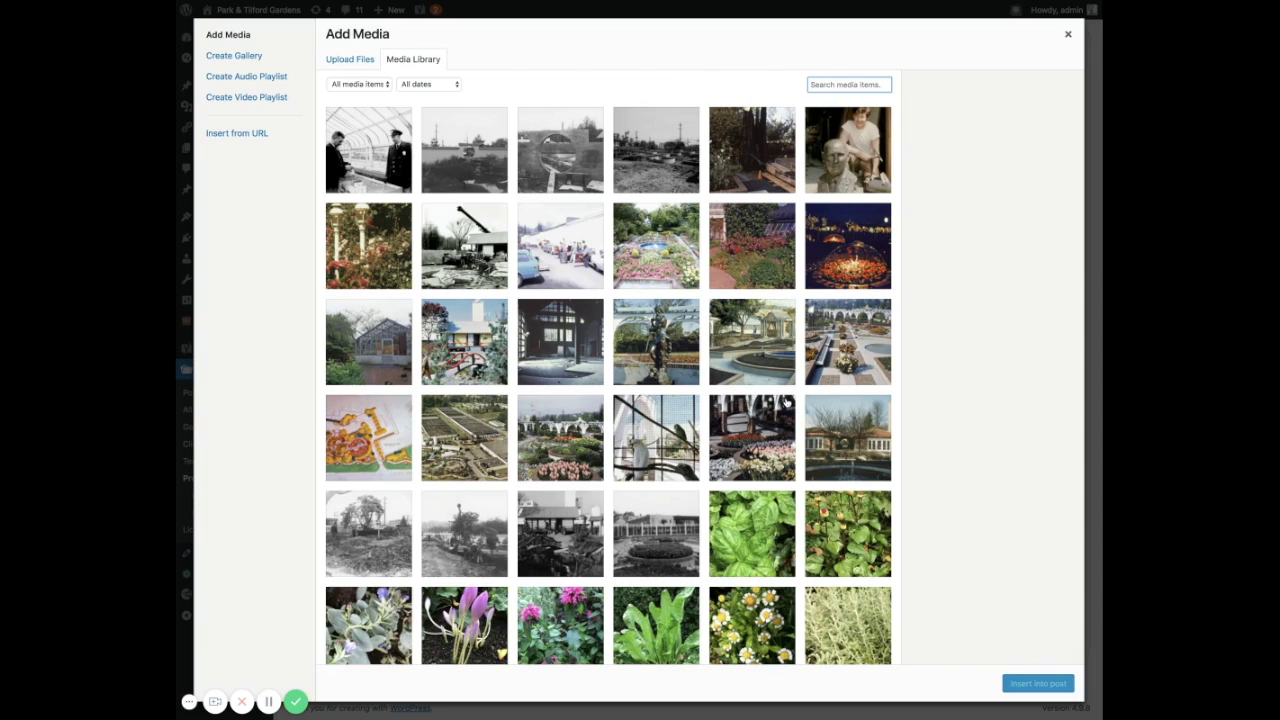
pyautogui.click(543, 636)
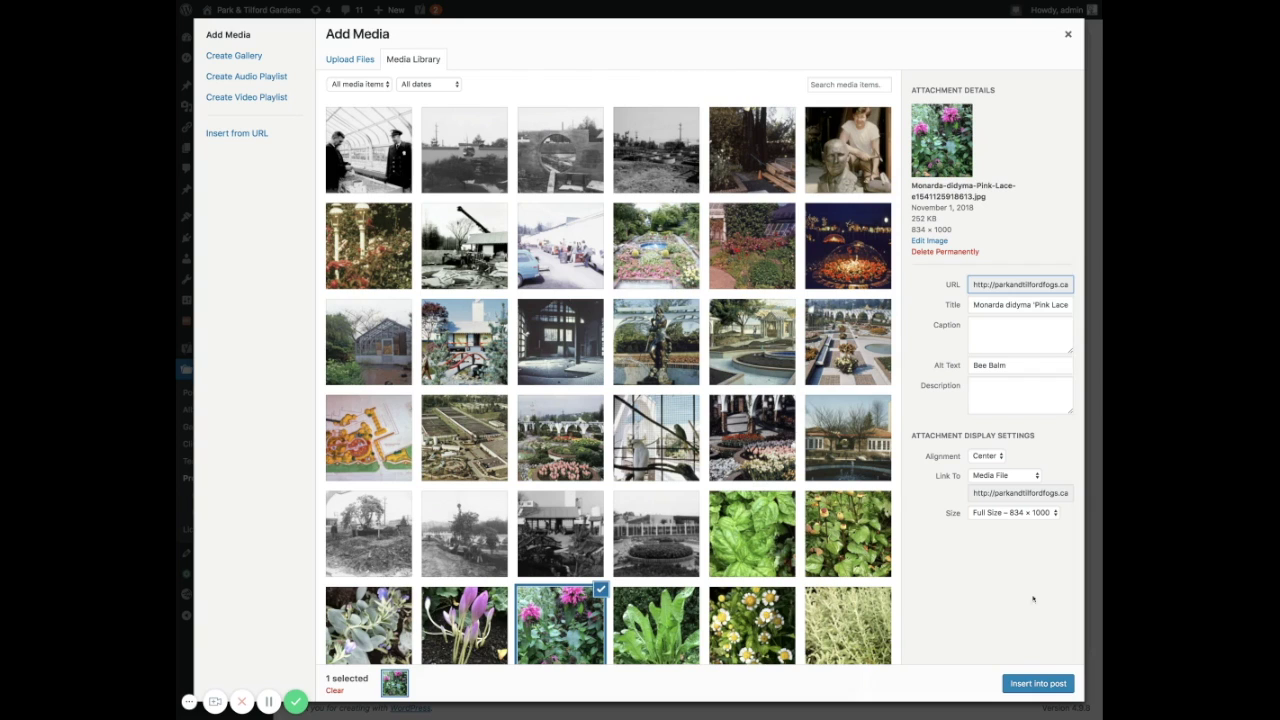
pyautogui.click(1038, 684)
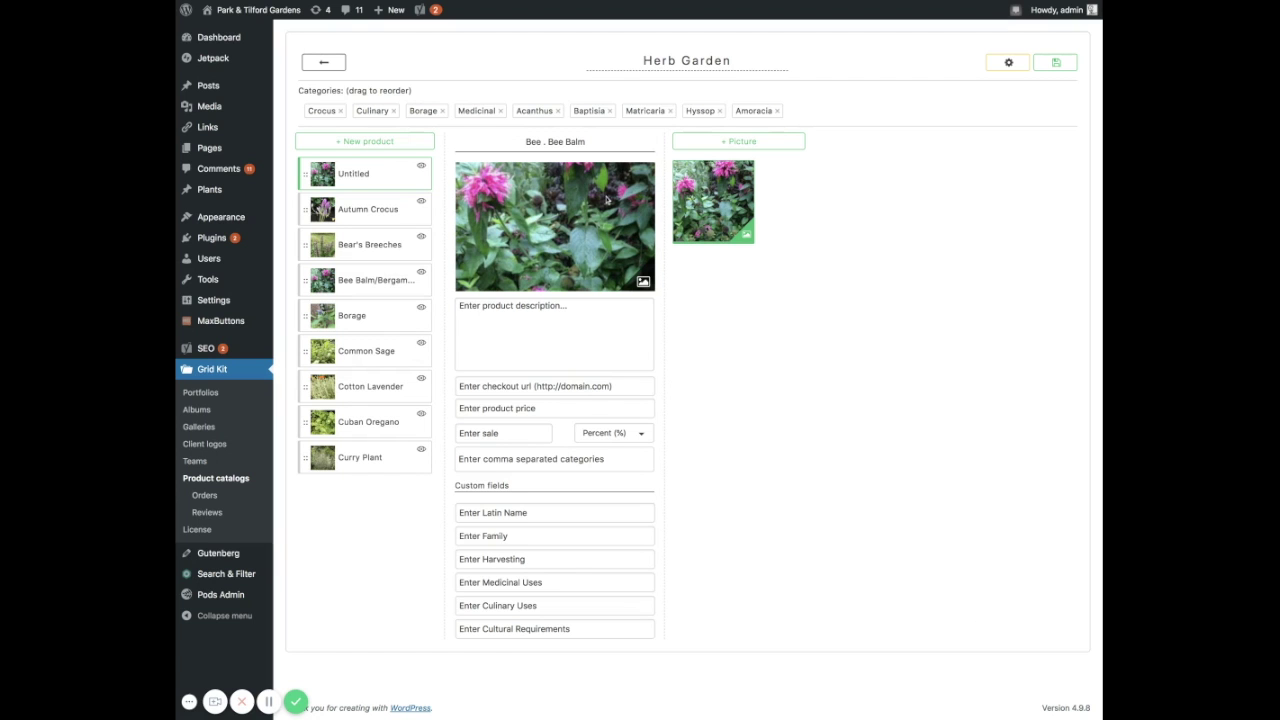
# Step: Add the bright green leaf photo from the media library as a second picture, then delete it from the product
pyautogui.click(715, 143)
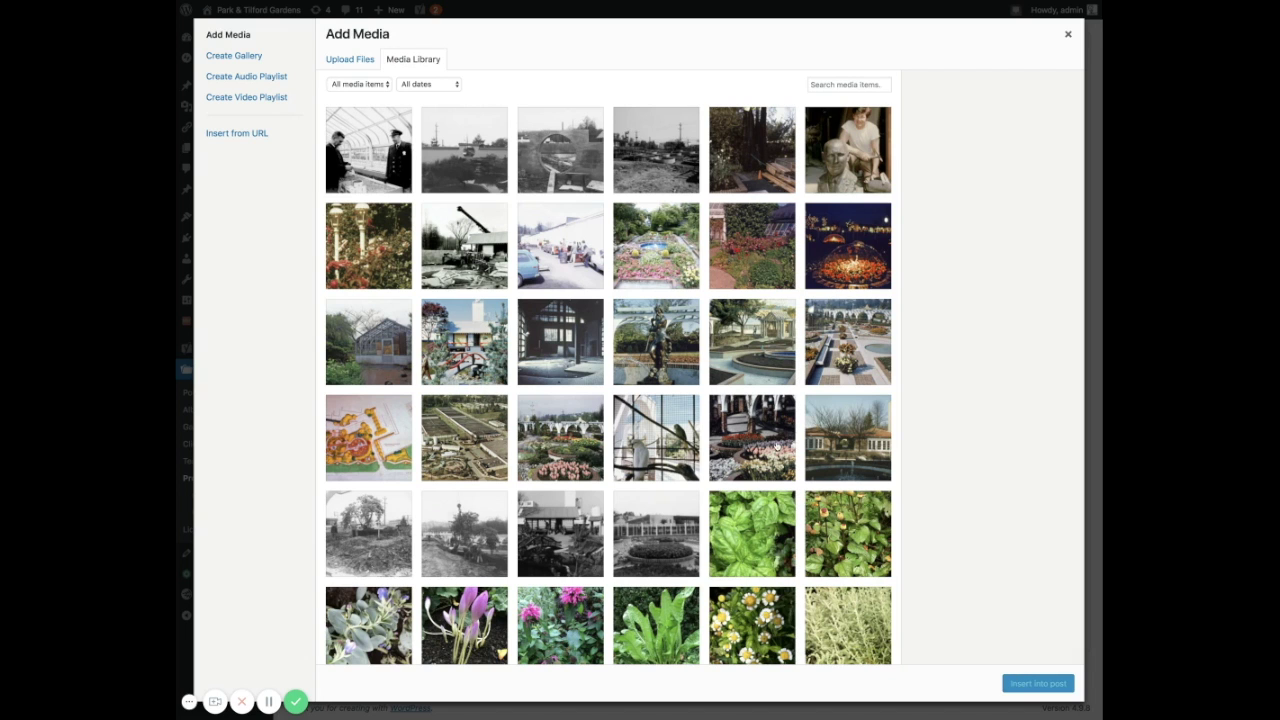
pyautogui.click(775, 560)
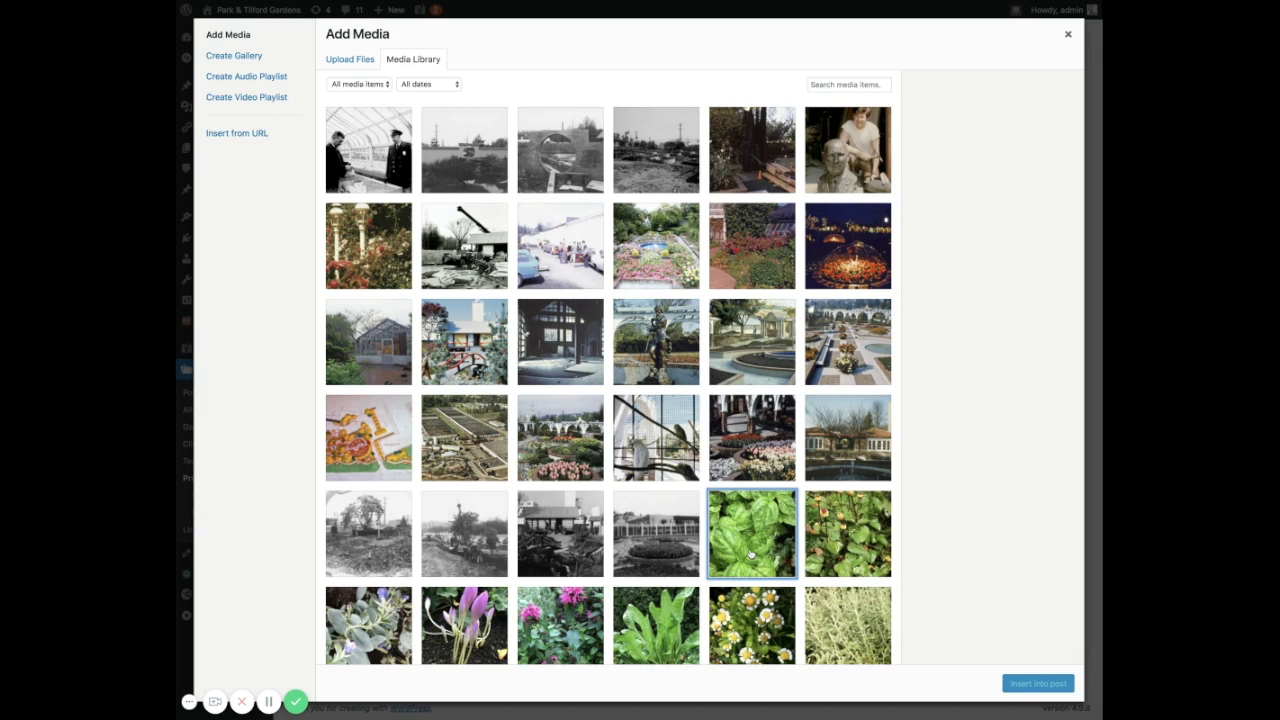
pyautogui.click(1036, 688)
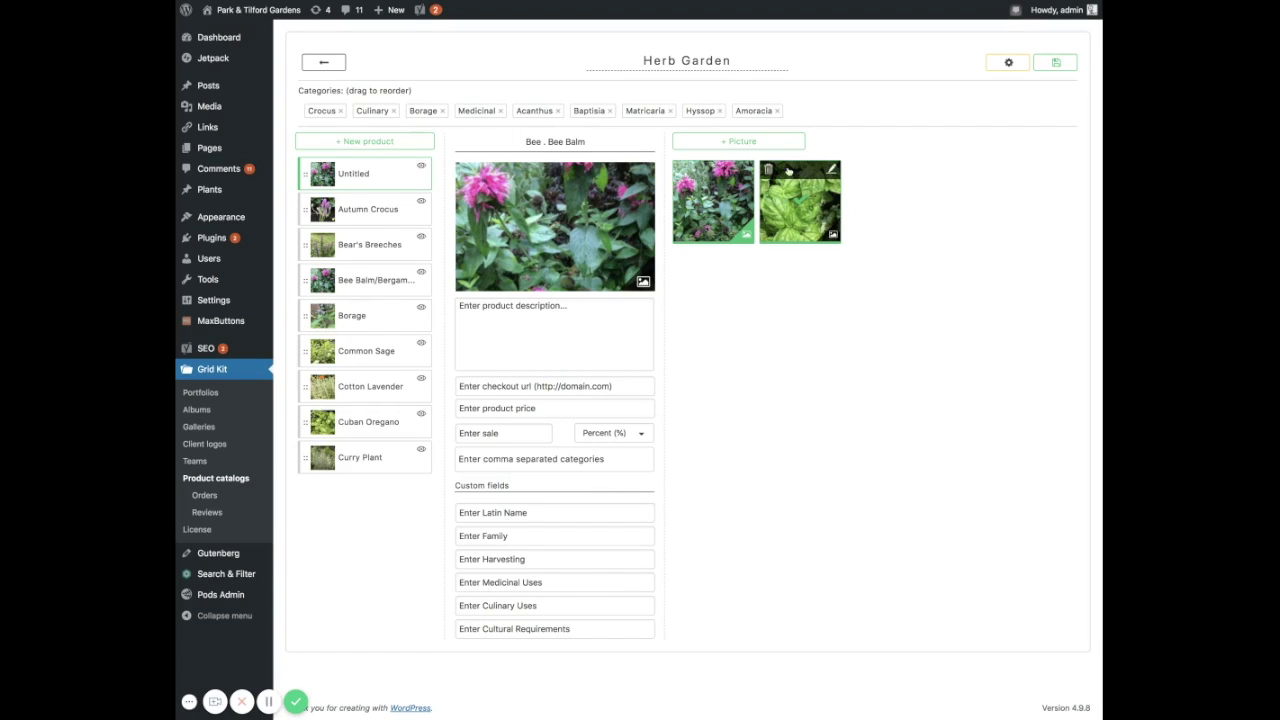
pyautogui.click(768, 171)
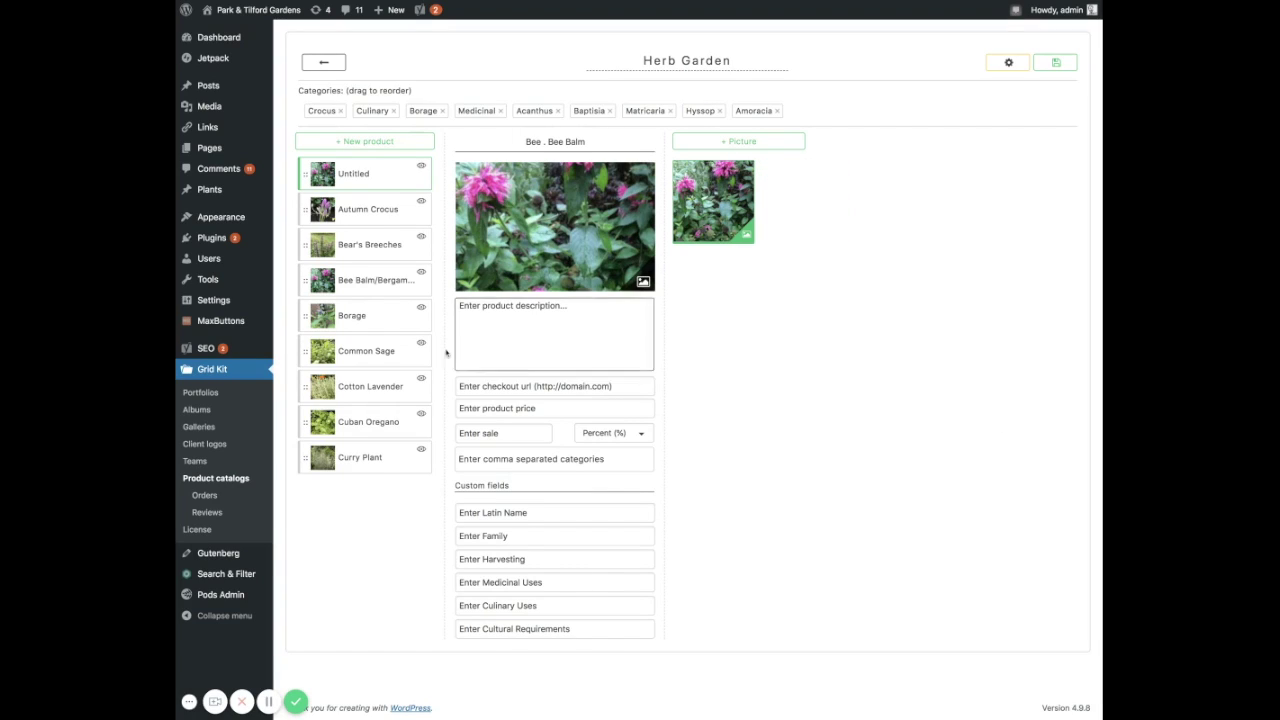
# Step: Enter "Bee Bee do!!" as the new product's description
pyautogui.click(464, 312)
pyautogui.write('Bee Bee do')
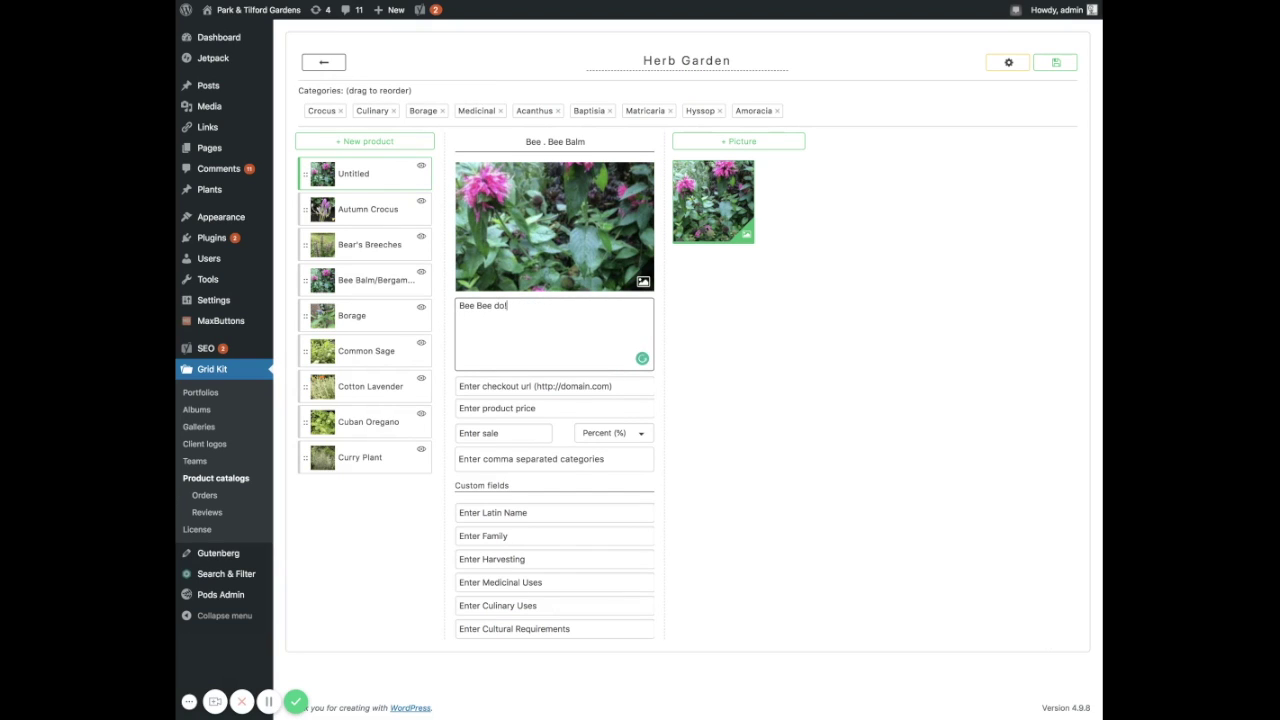
pyautogui.write('!!')
# Step: Assign the existing categories culinary and medicinal to the new product
pyautogui.click(513, 461)
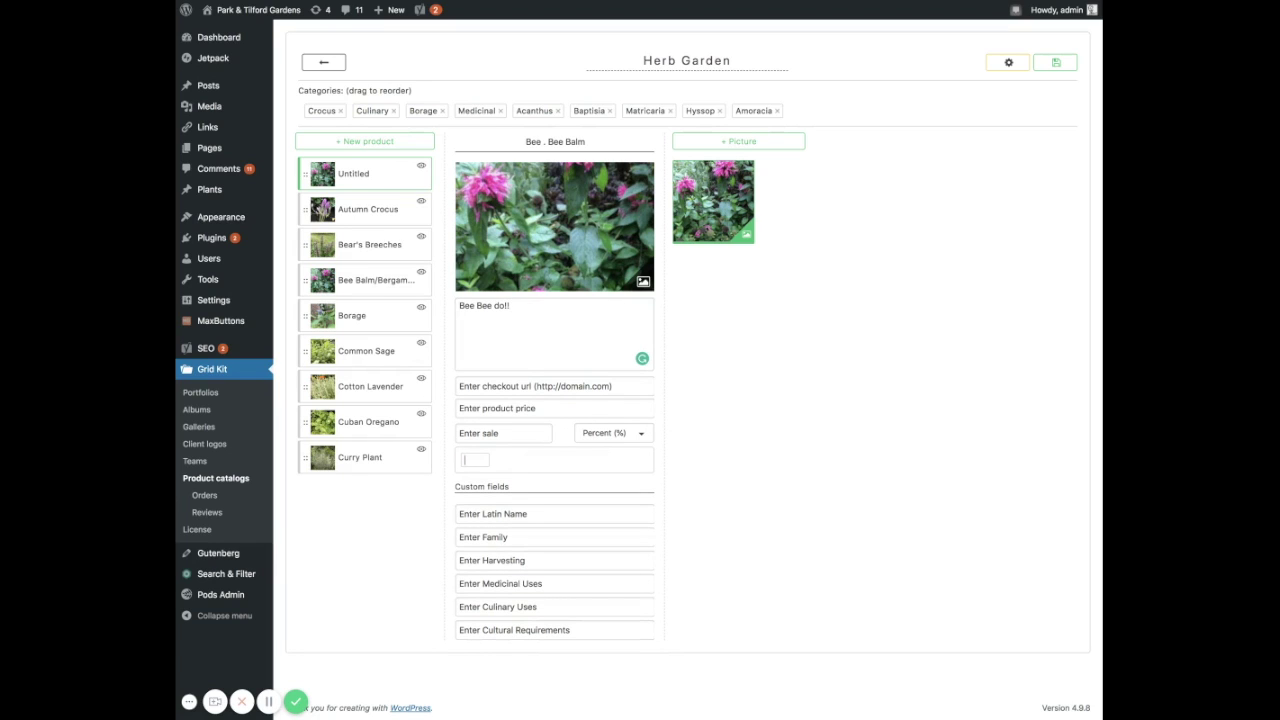
pyautogui.write('cu')
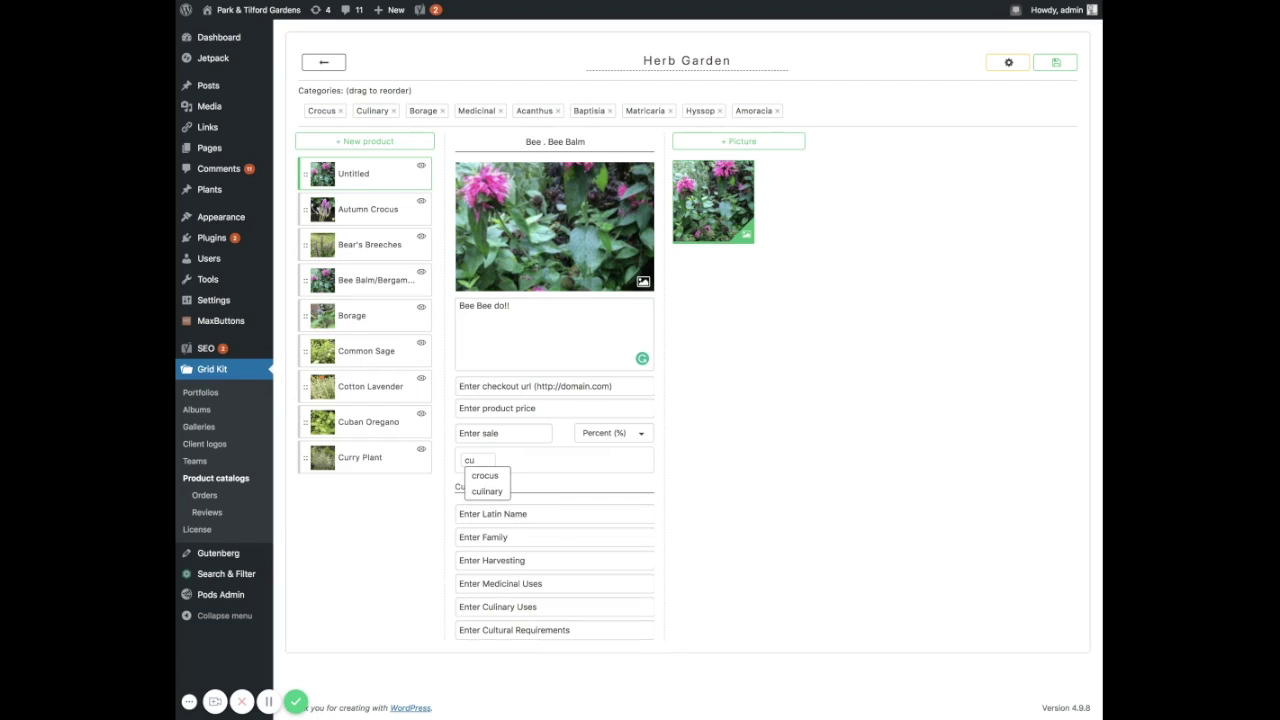
pyautogui.write('linary')
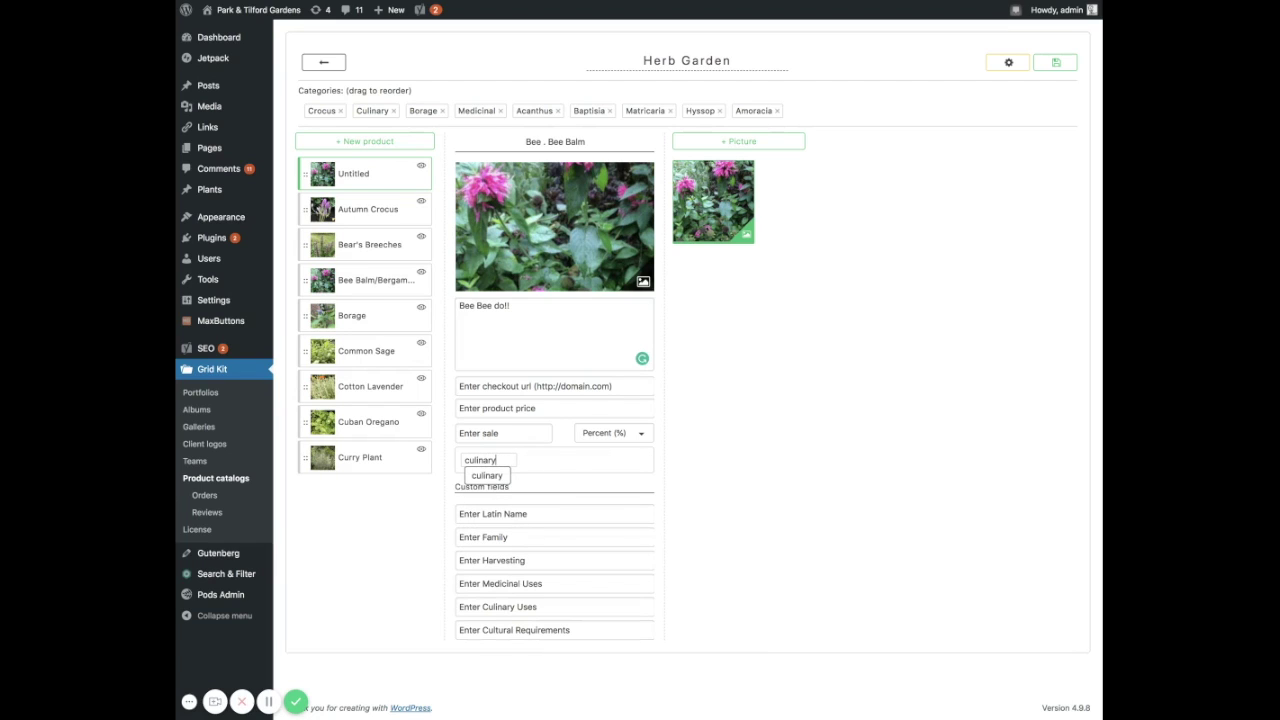
pyautogui.click(507, 478)
pyautogui.click(526, 464)
pyautogui.write('medicin')
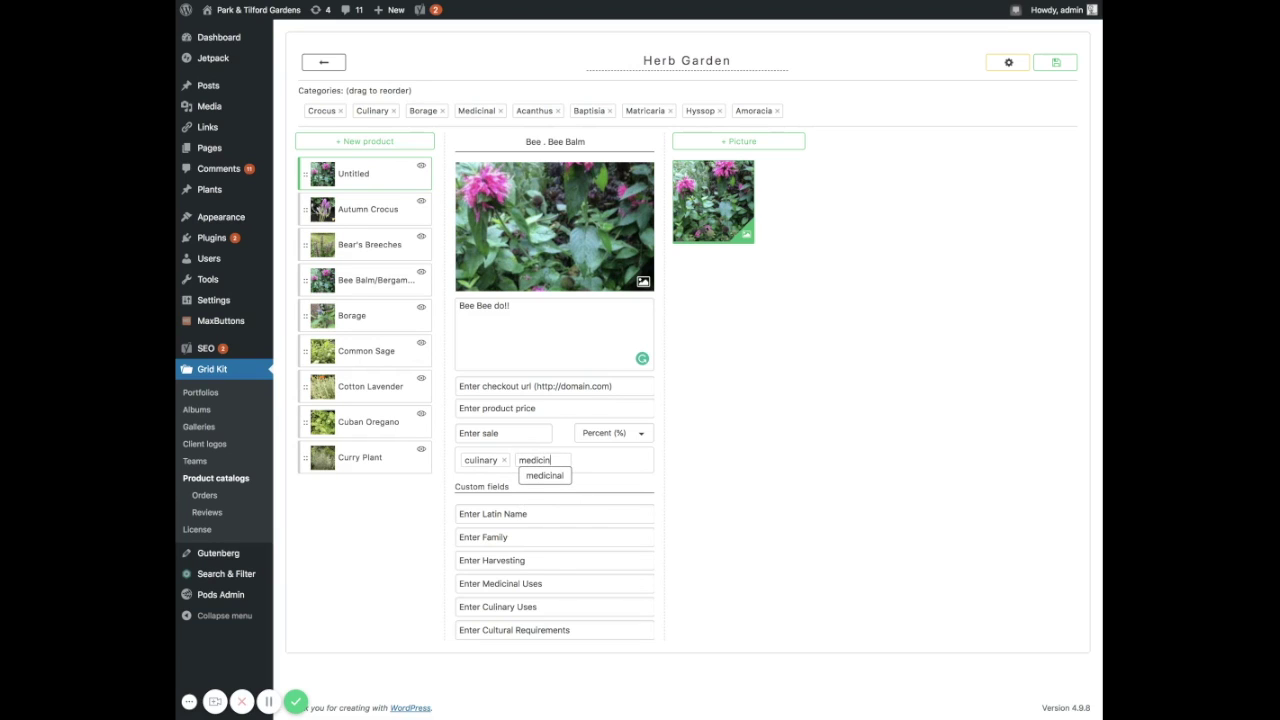
pyautogui.write('al')
pyautogui.click(544, 476)
# Step: Go through the new product's custom fields from Latin Name to Cultural Requirements and save the catalog
pyautogui.click(525, 513)
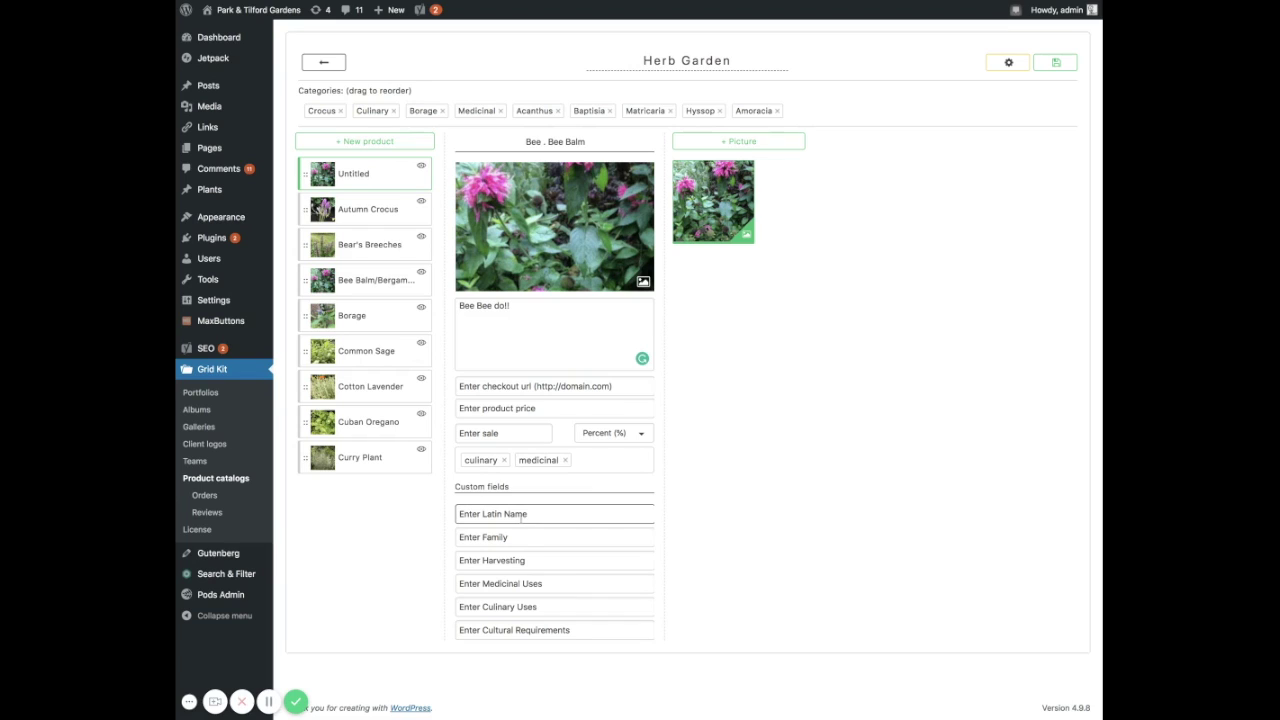
pyautogui.click(519, 537)
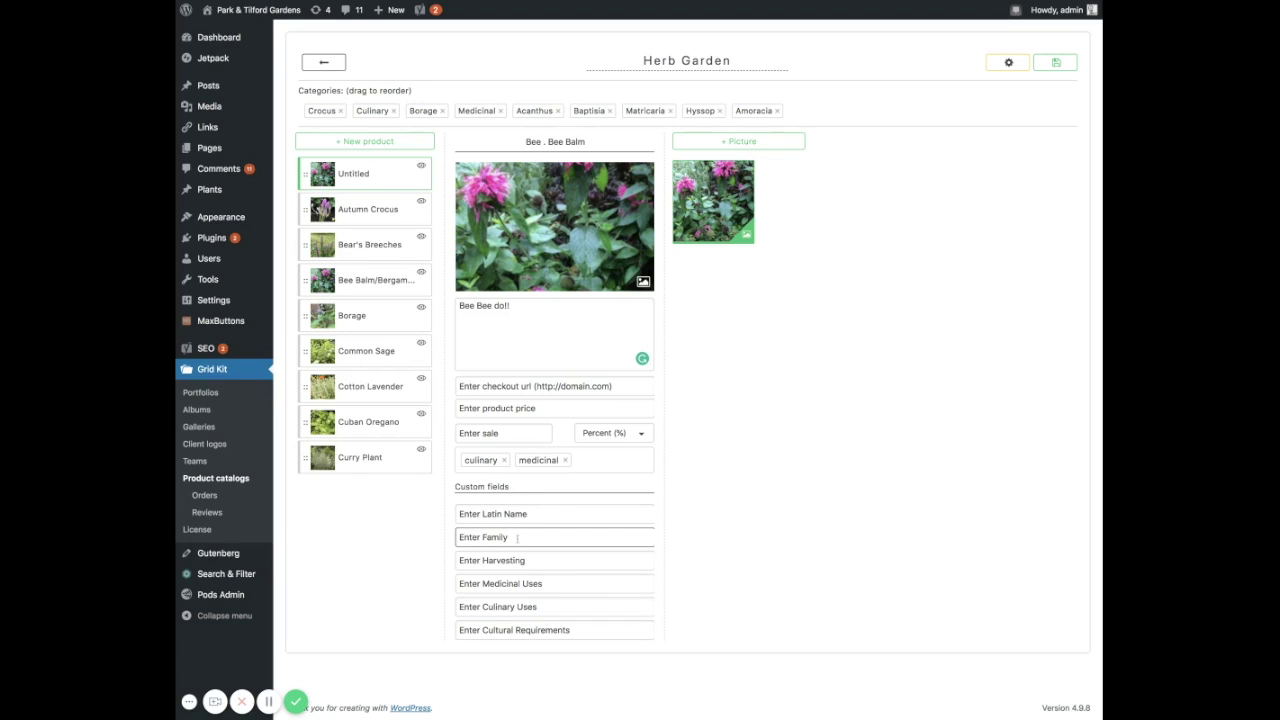
pyautogui.click(533, 562)
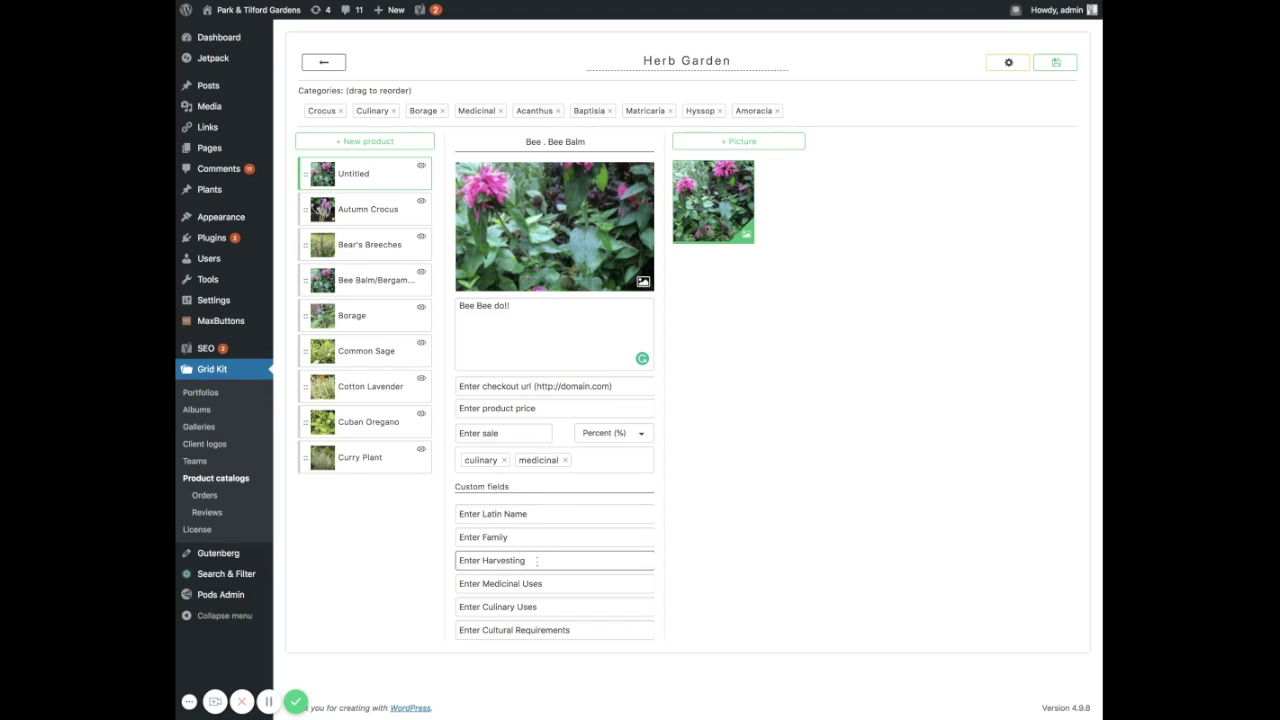
pyautogui.click(559, 583)
pyautogui.click(565, 604)
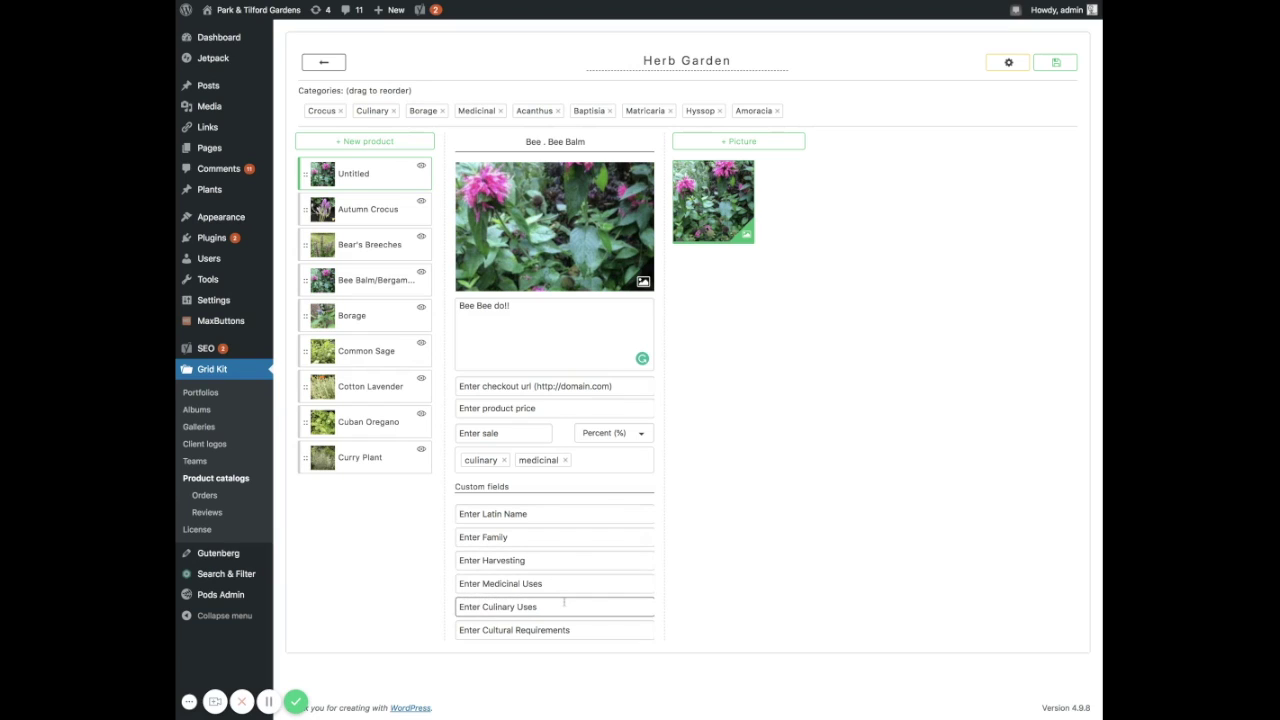
pyautogui.click(574, 629)
pyautogui.click(579, 614)
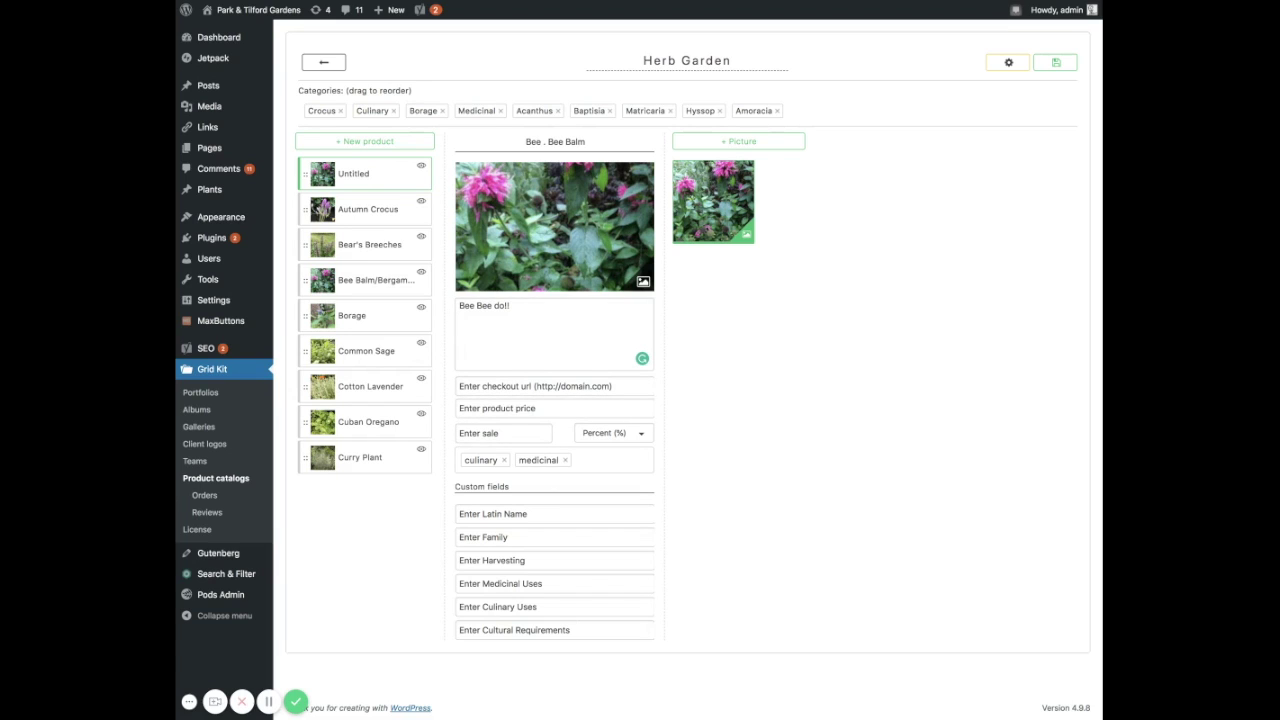
pyautogui.click(1058, 64)
# Step: Visit the public site and open the Herb Garden Catalogue to check its grid for the new Bee . Bee Balm entry
pyautogui.moveTo(238, 12)
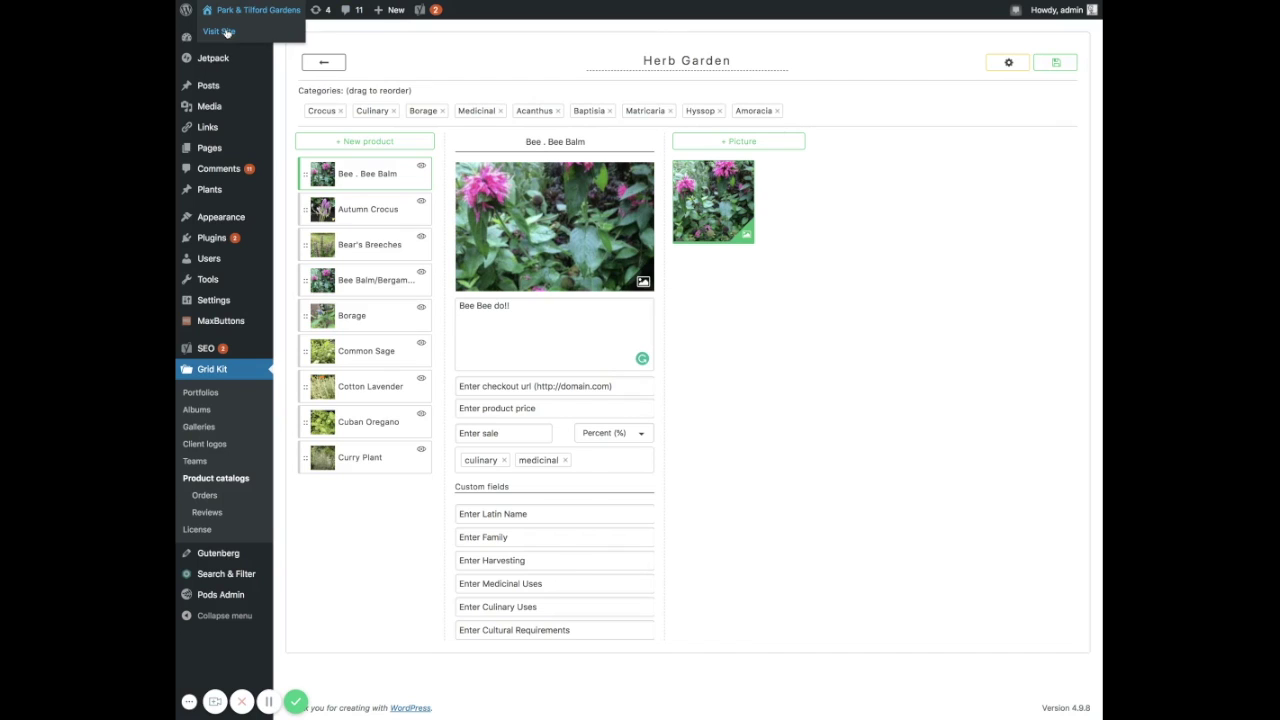
pyautogui.click(222, 32)
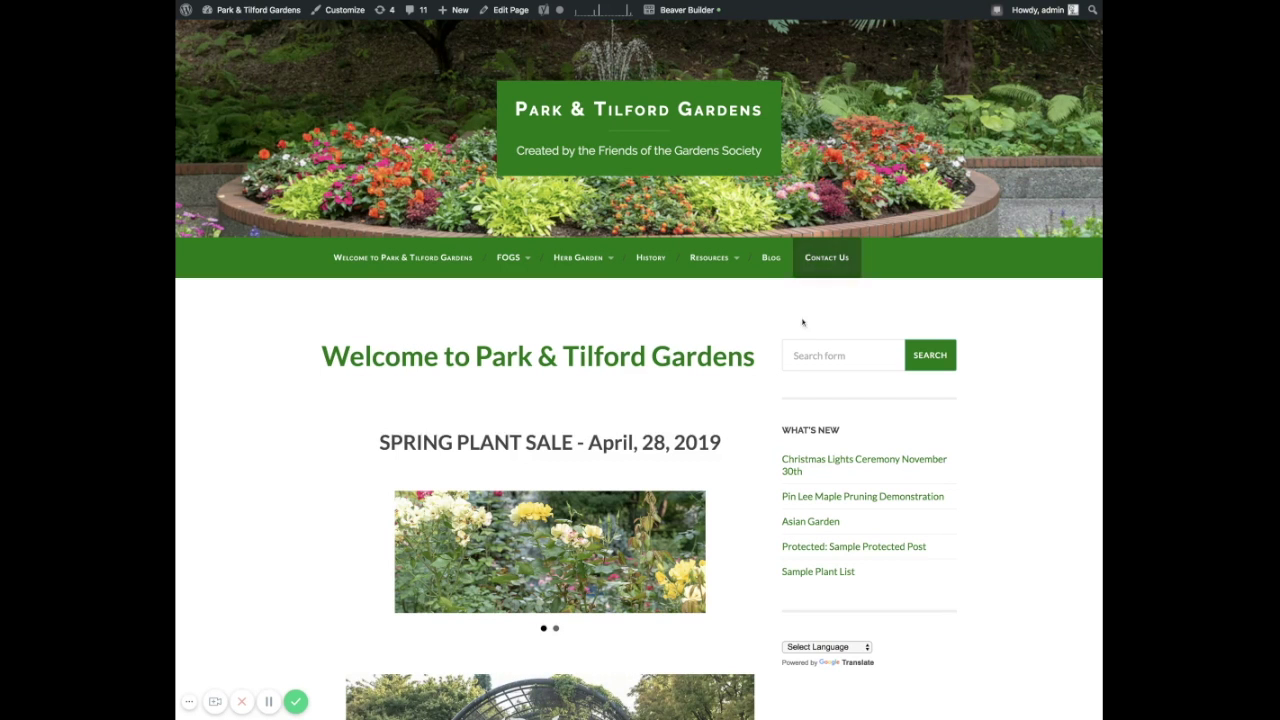
pyautogui.moveTo(606, 257)
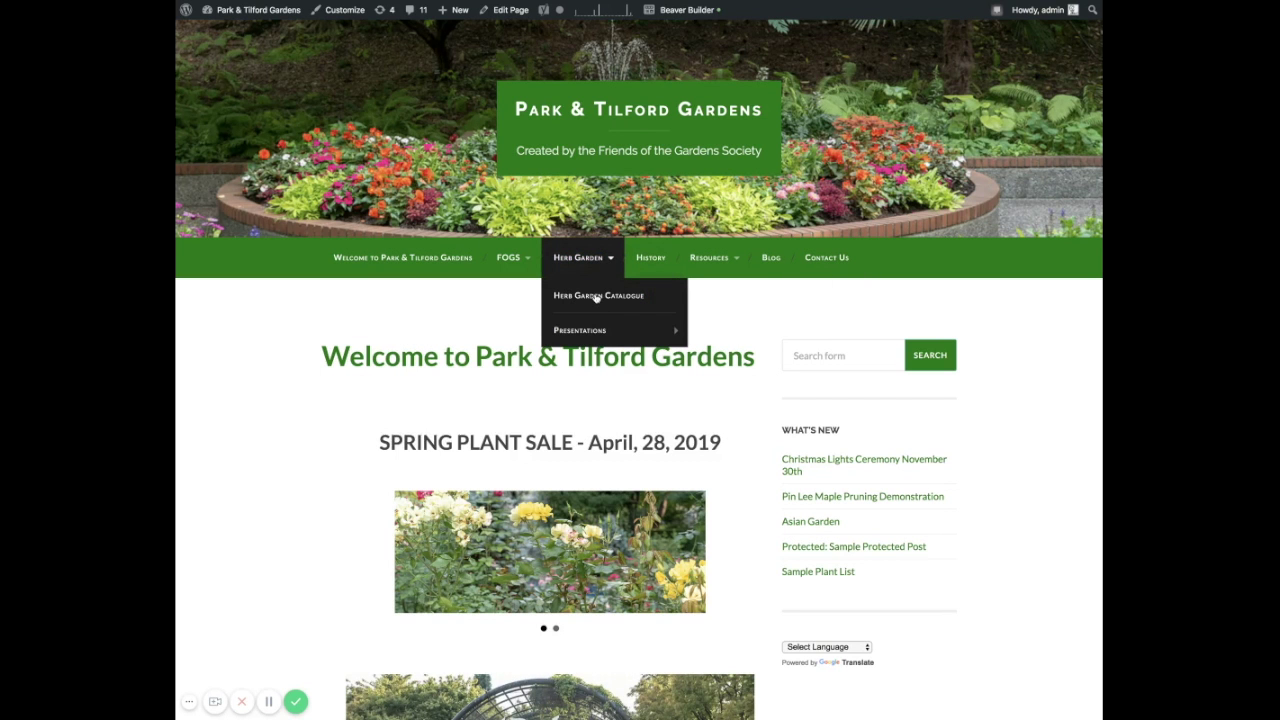
pyautogui.click(596, 296)
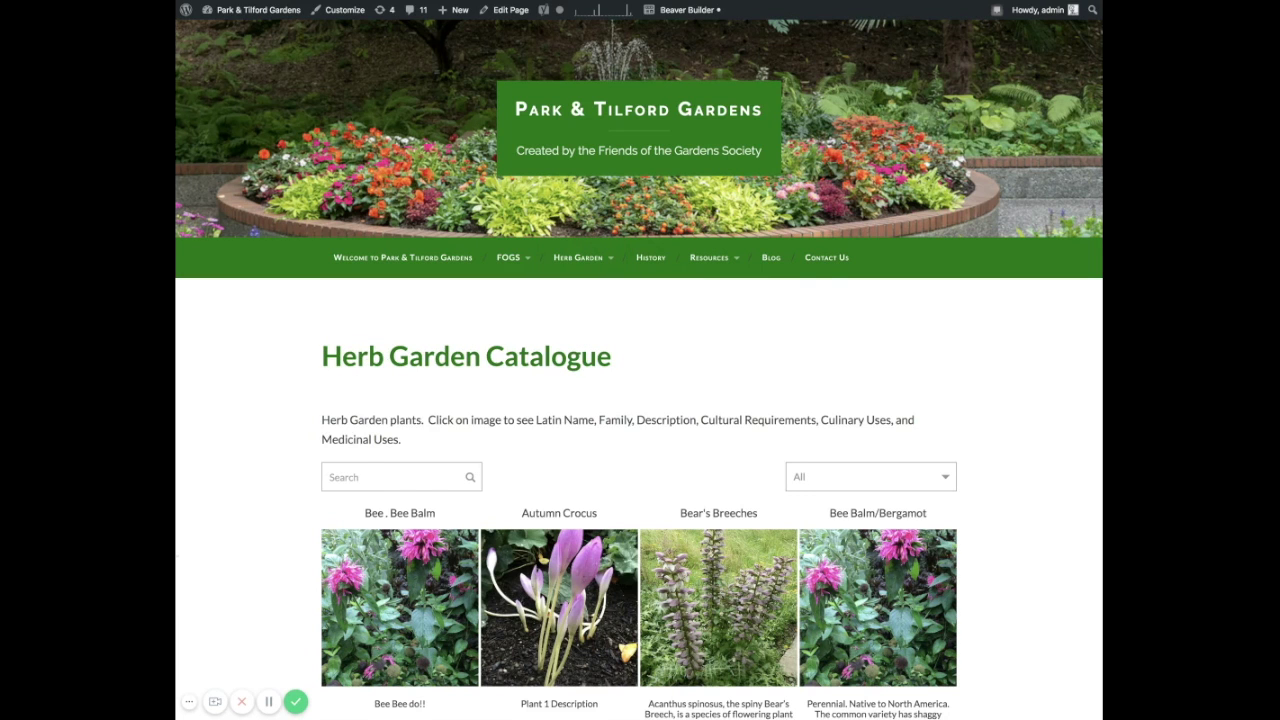
pyautogui.scroll(-1, 640, 400)
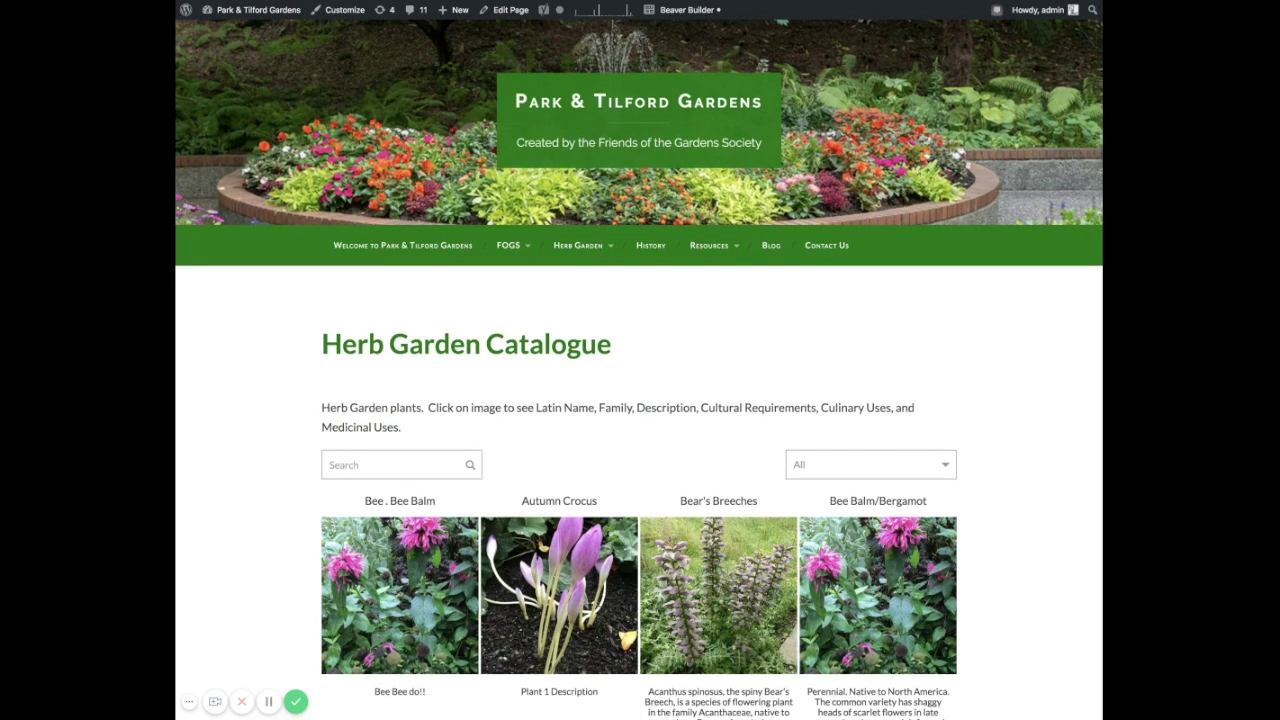
pyautogui.scroll(-4, 640, 400)
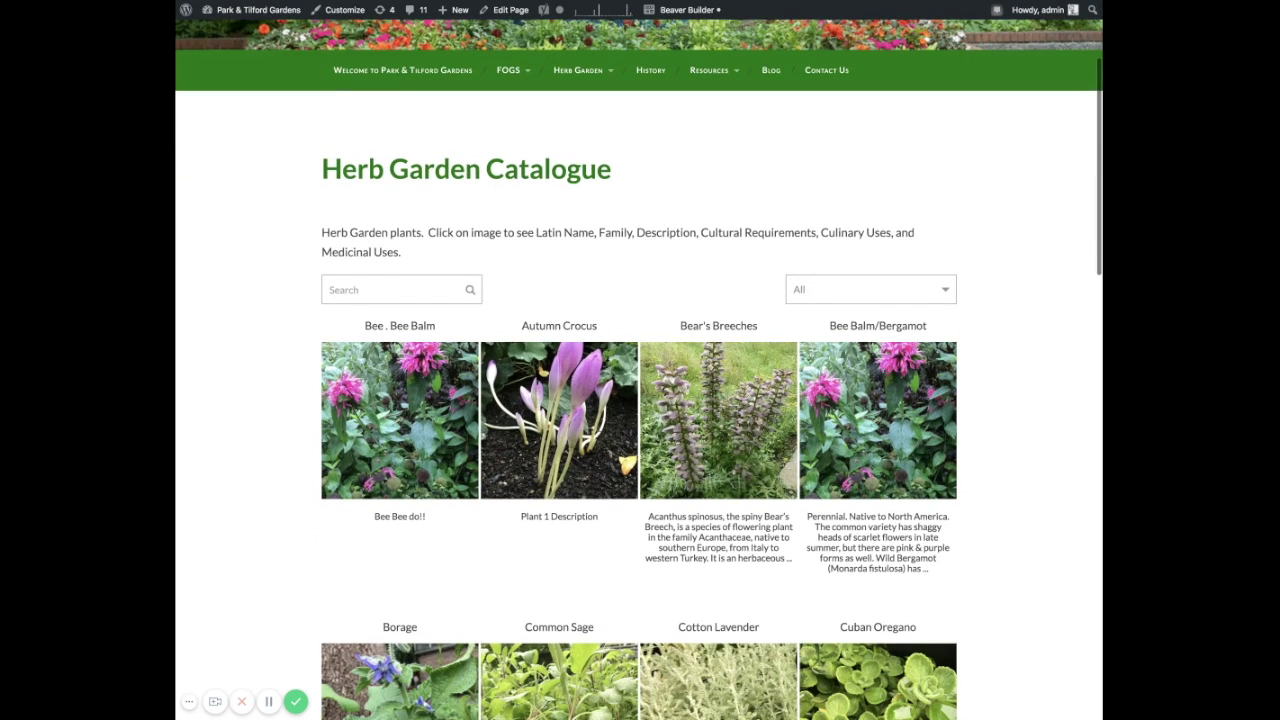
# Step: Open the Bee . Bee Balm entry from the catalogue grid and review its description, categories and similar products
pyautogui.scroll(-2, 640, 400)
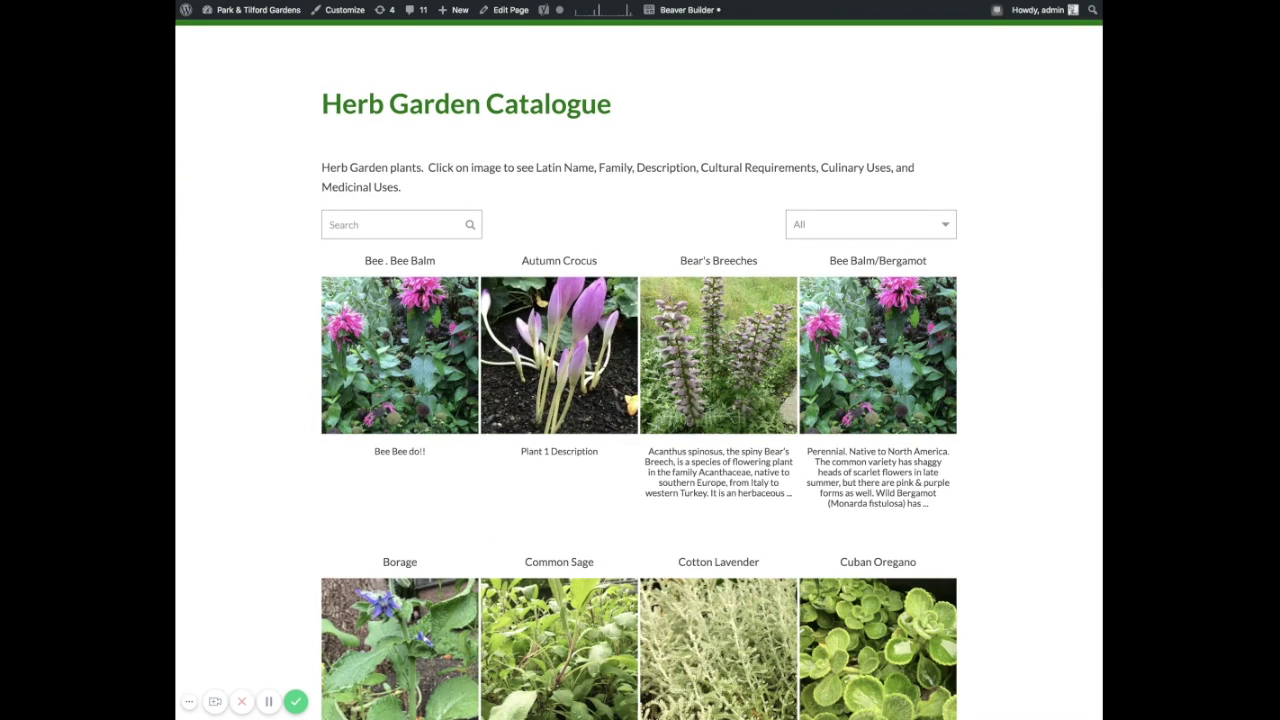
pyautogui.scroll(-2, 640, 400)
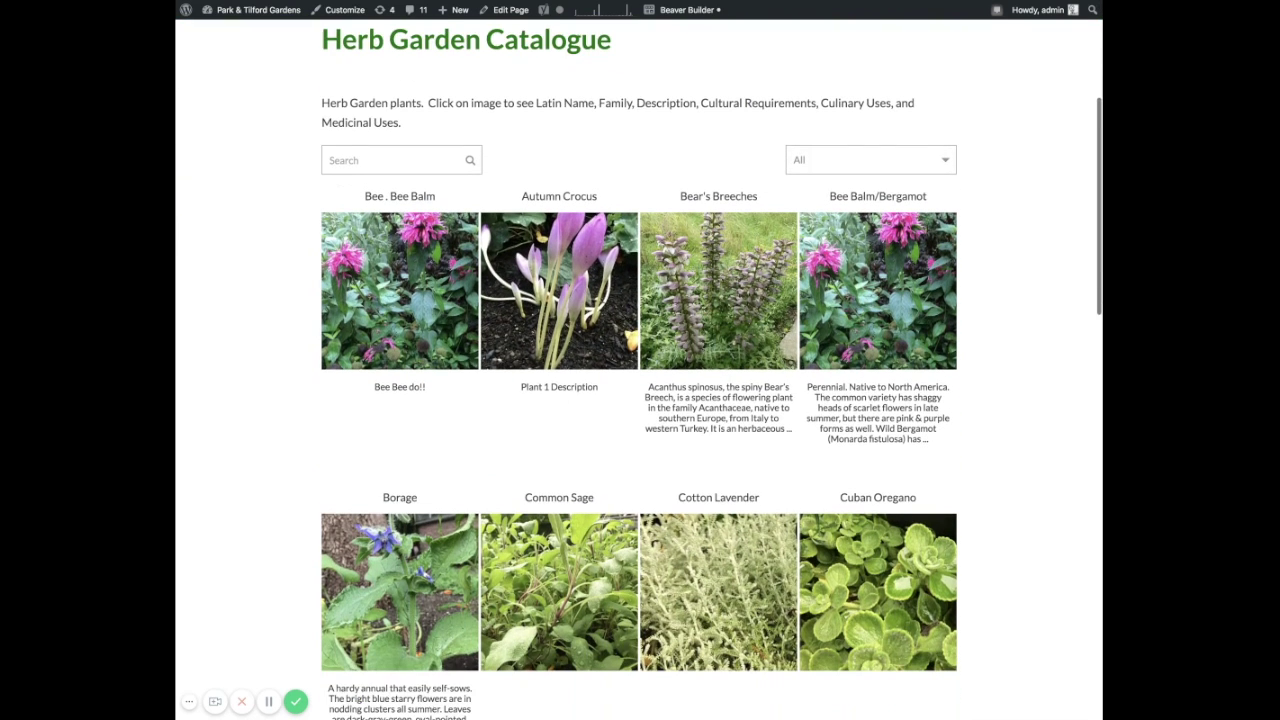
pyautogui.click(428, 277)
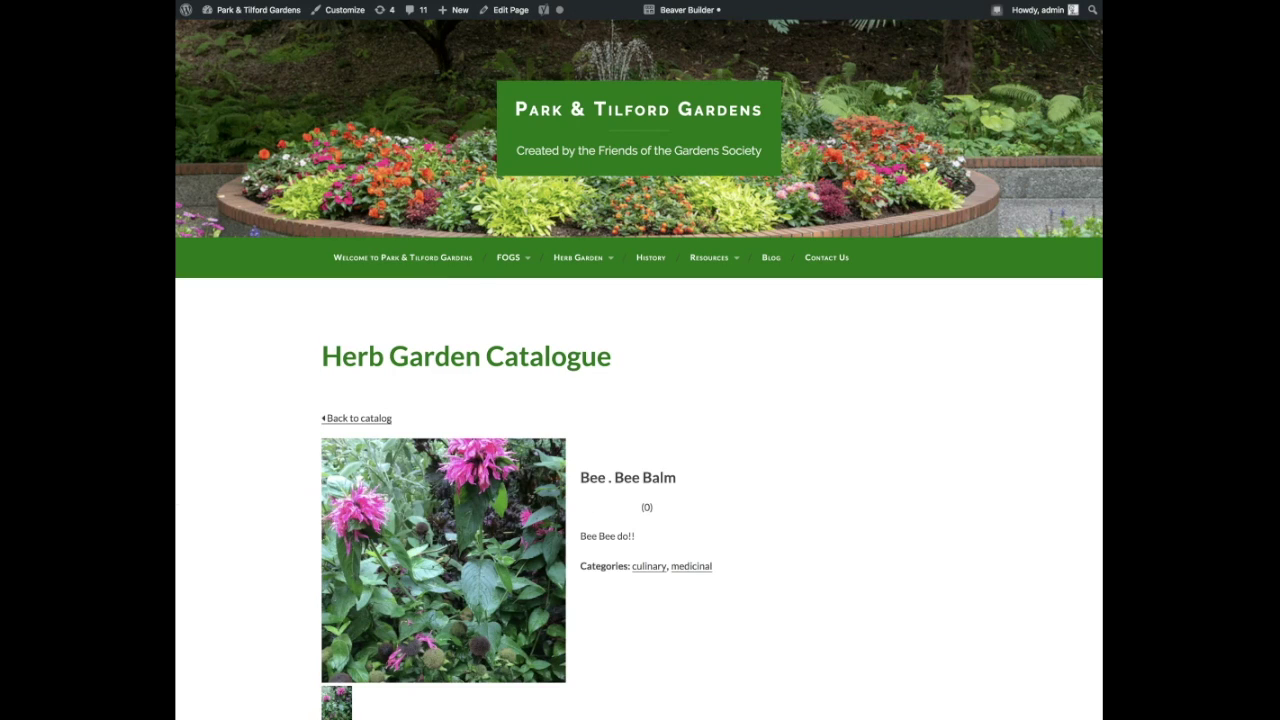
pyautogui.scroll(-6, 763, 357)
pyautogui.scroll(3, 786, 368)
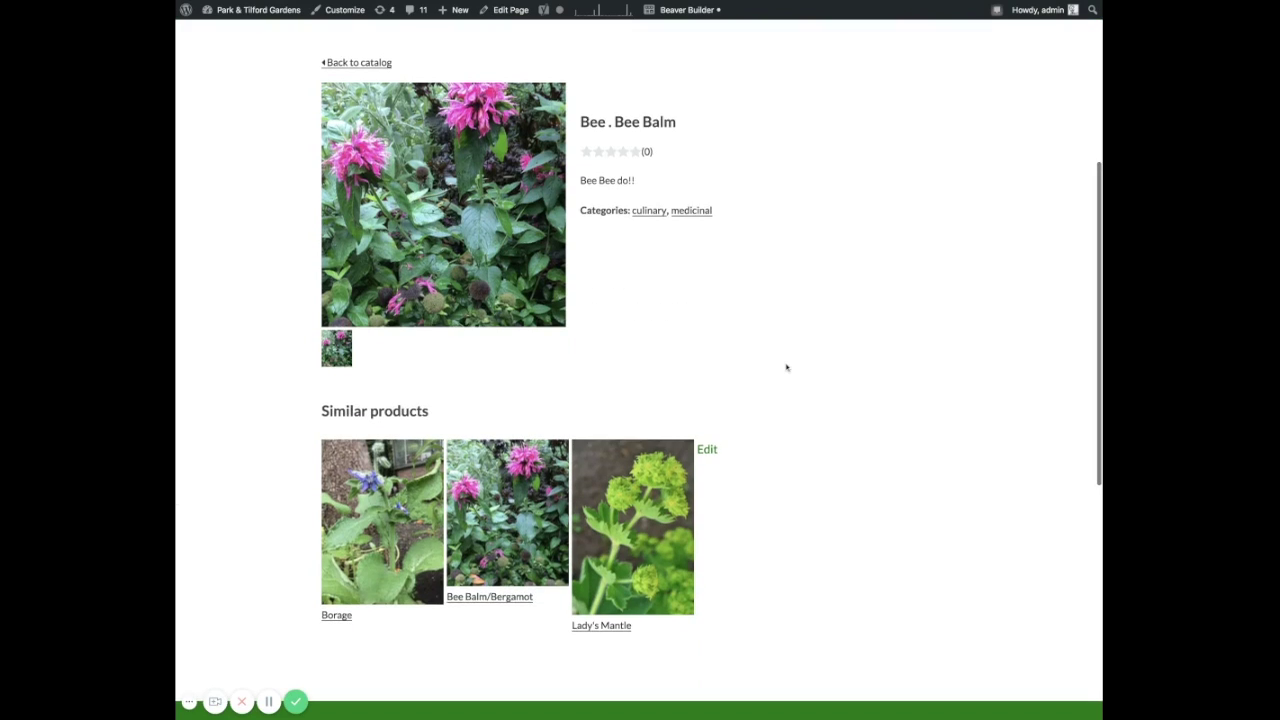
pyautogui.scroll(2, 786, 368)
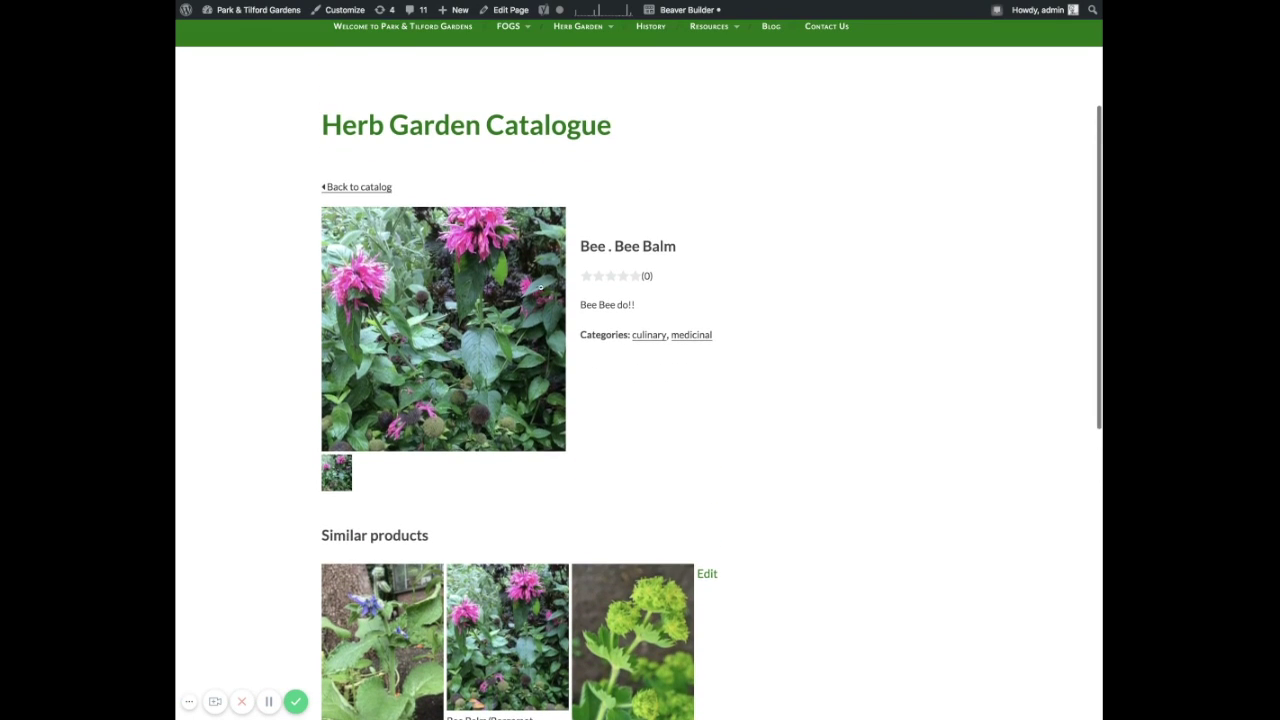
# Step: Return to the catalogue and filter the plants by the Culinary category to check the listed entries
pyautogui.click(365, 189)
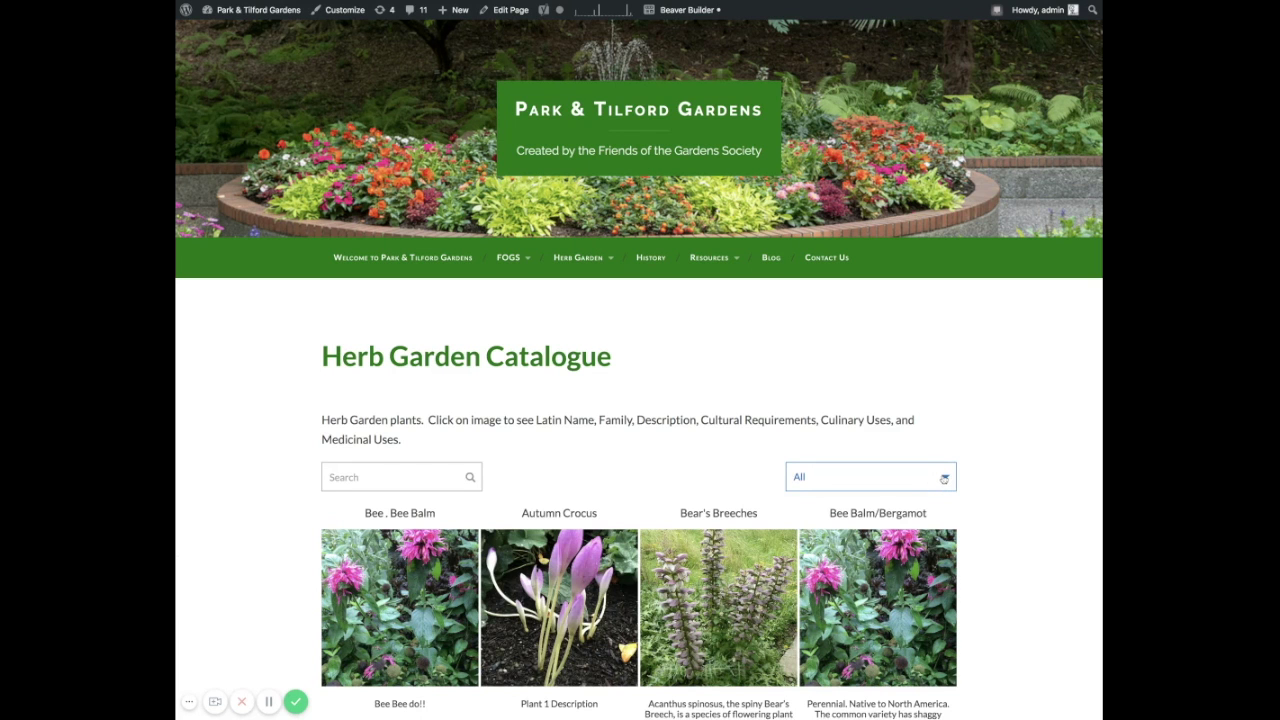
pyautogui.click(843, 503)
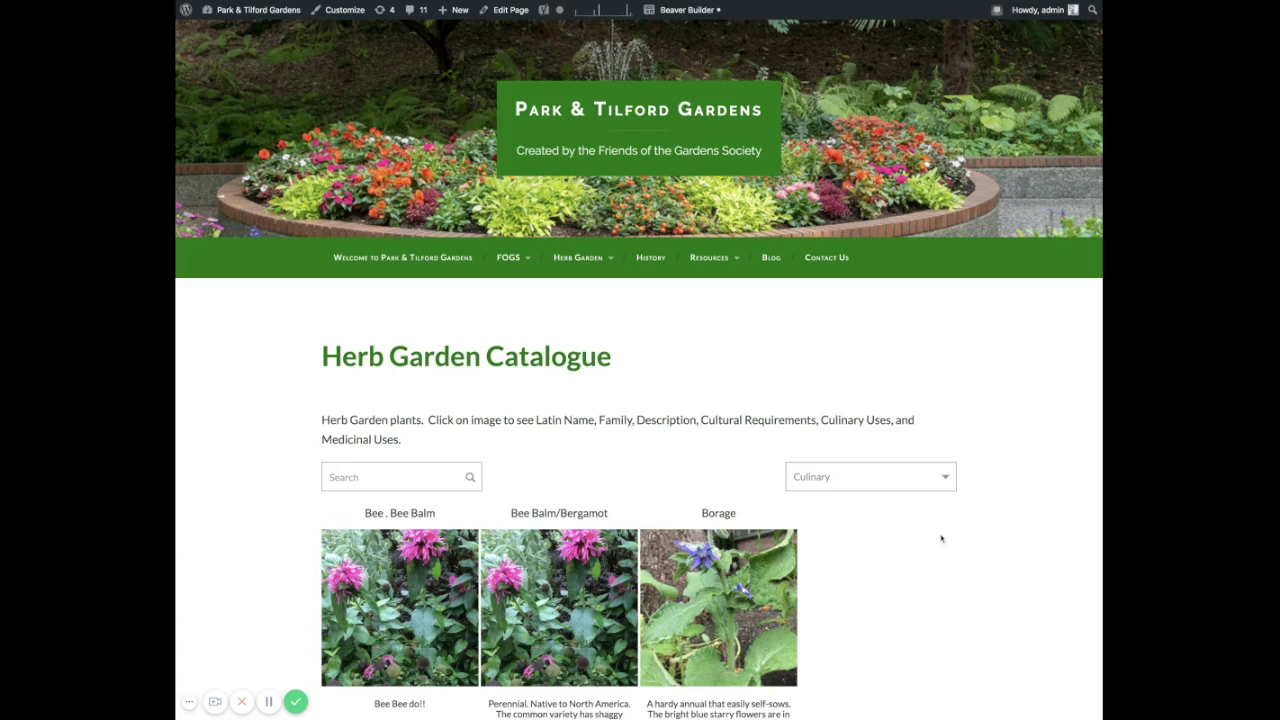
pyautogui.scroll(-2, 940, 535)
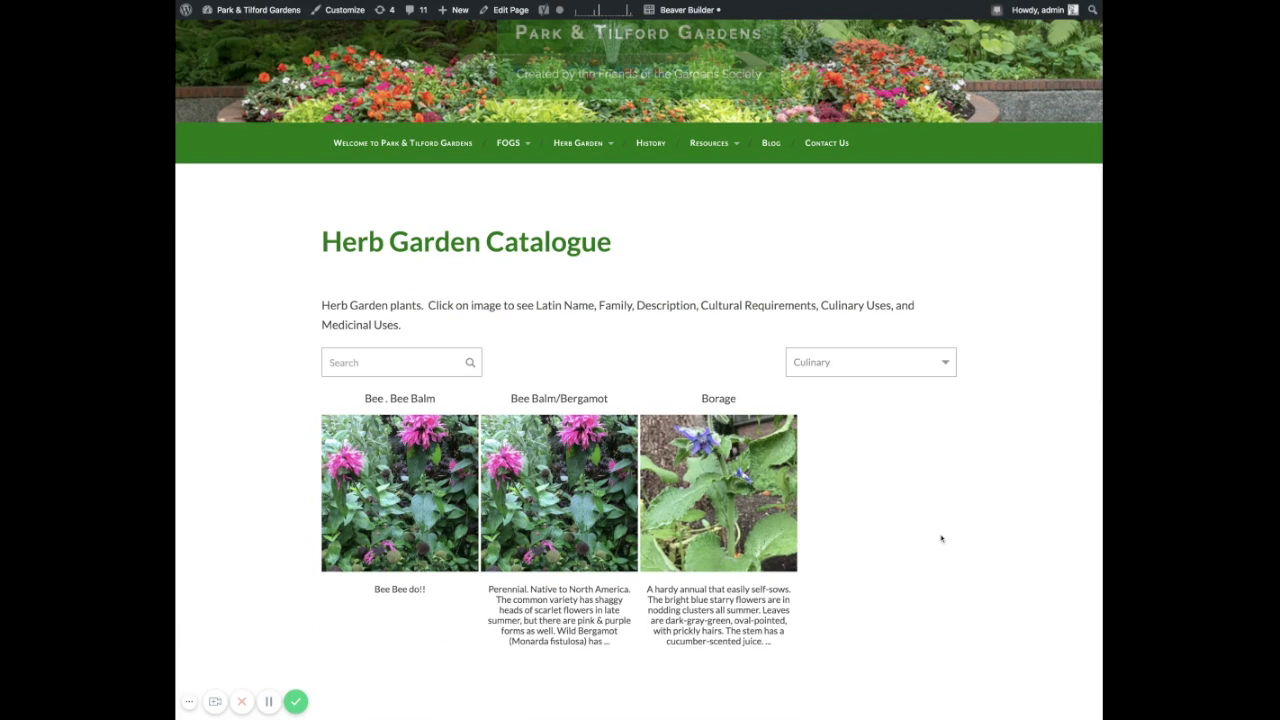
pyautogui.scroll(-1, 640, 400)
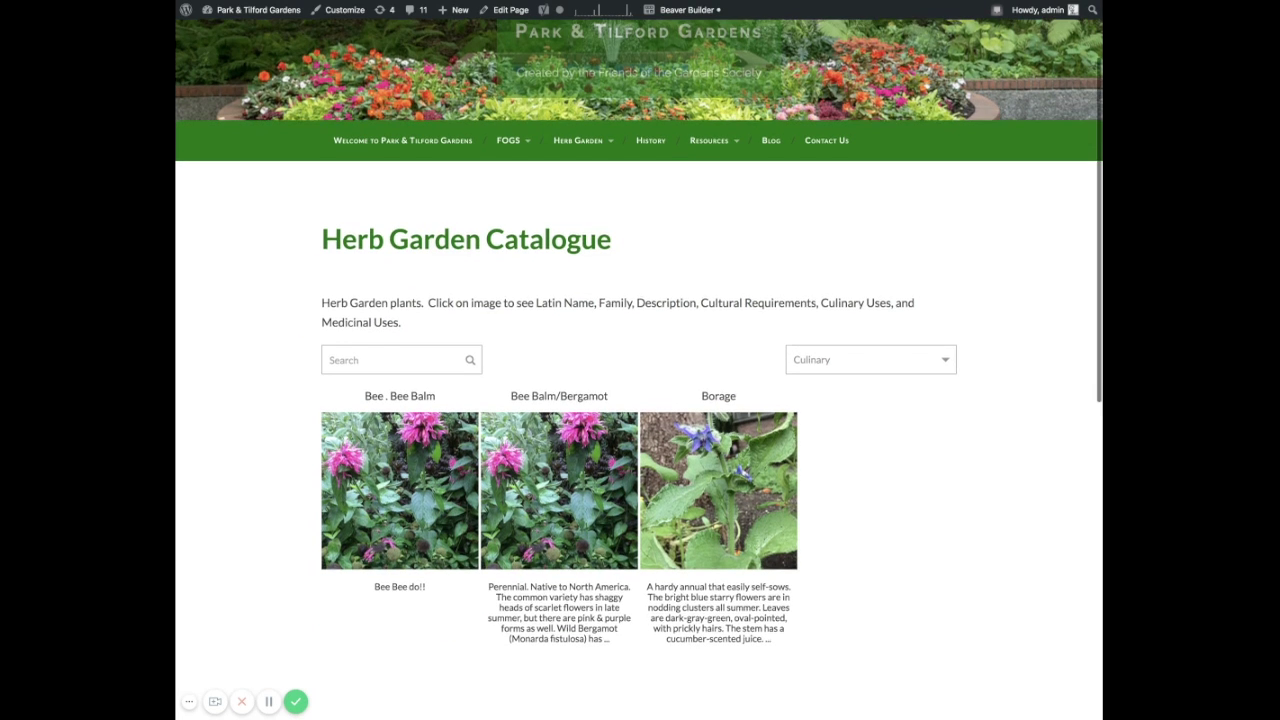
pyautogui.scroll(1, 640, 400)
pyautogui.scroll(1, 640, 400)
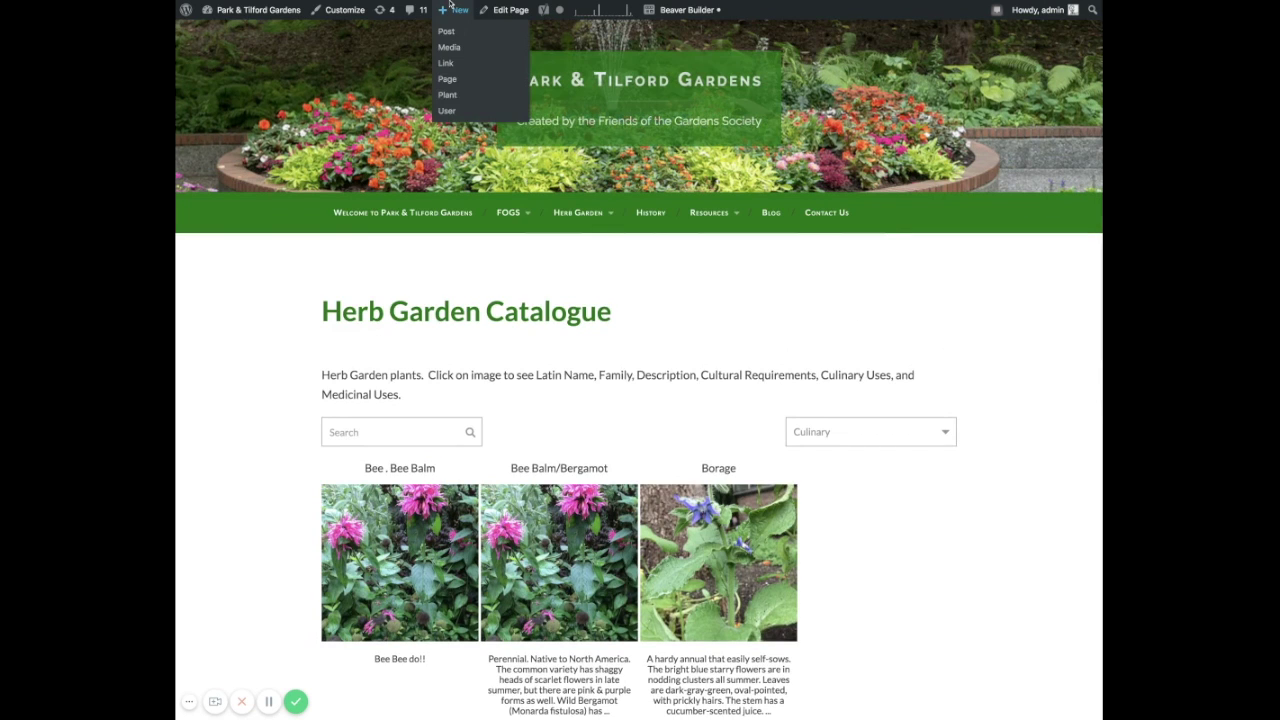
# Step: Open the Herb Garden product catalog for editing in Grid Kit and delete the Bee . Bee Balm product
pyautogui.moveTo(225, 20)
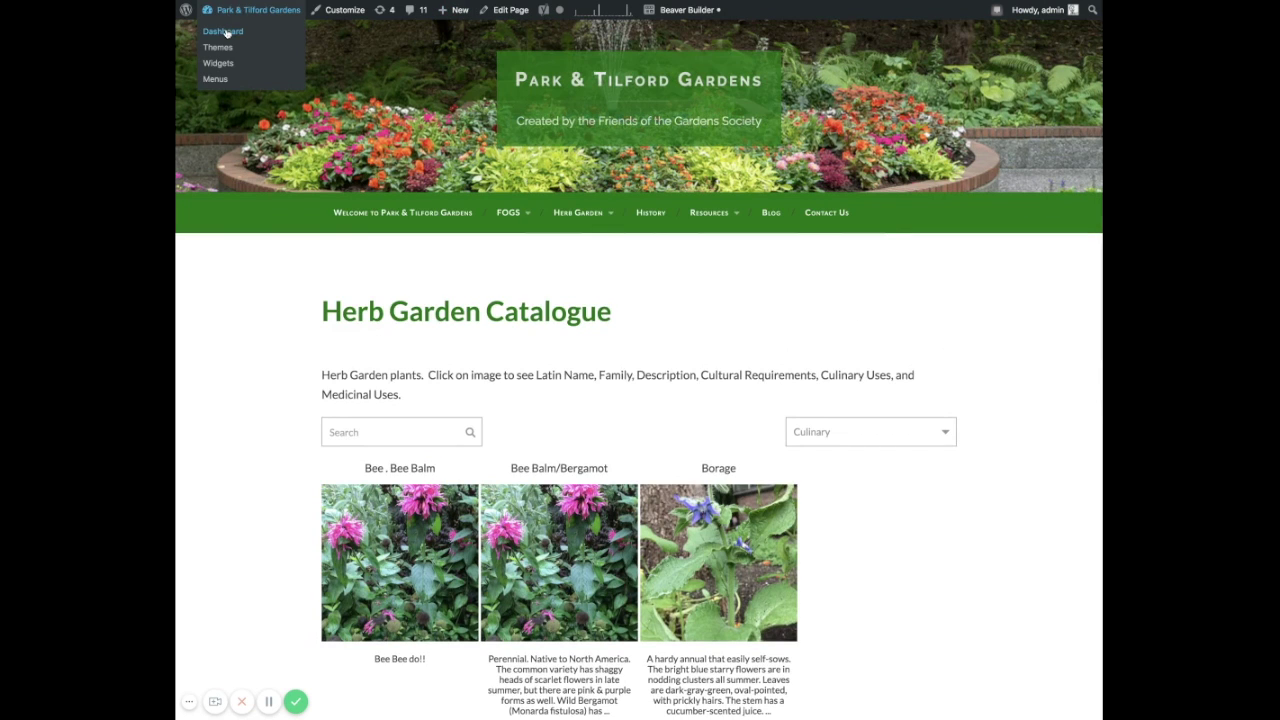
pyautogui.click(227, 33)
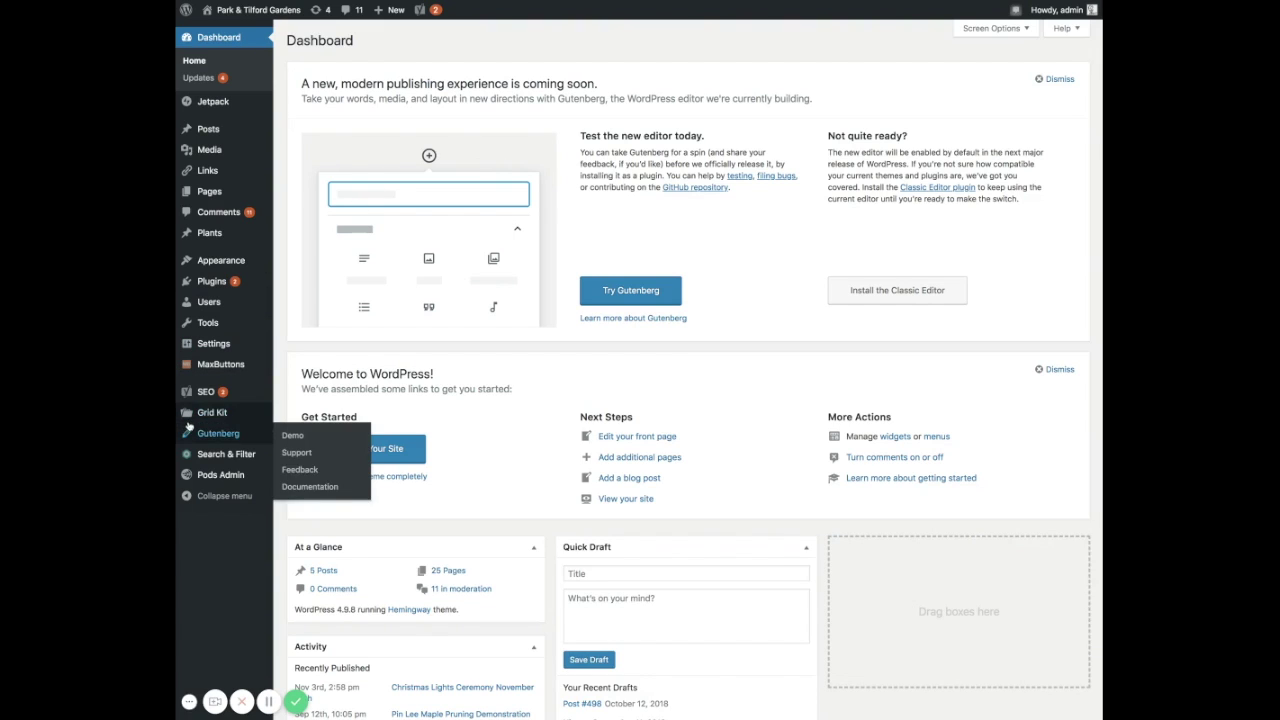
pyautogui.moveTo(270, 425)
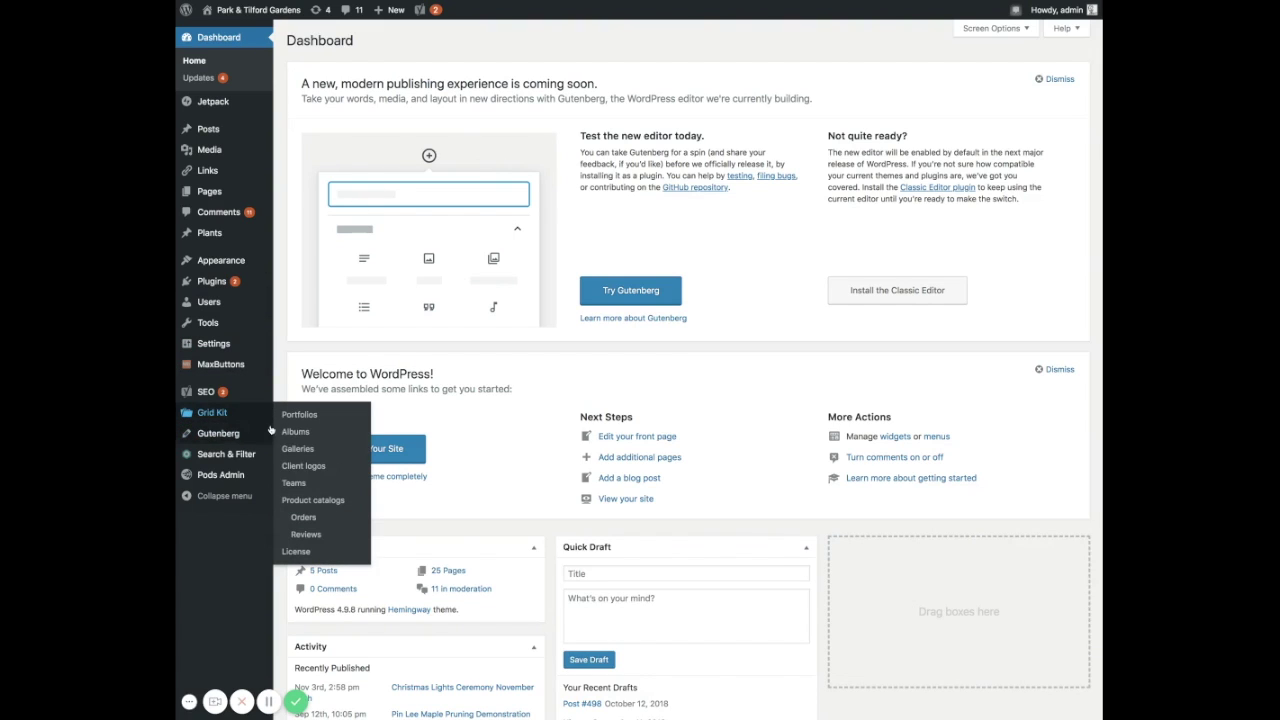
pyautogui.click(316, 500)
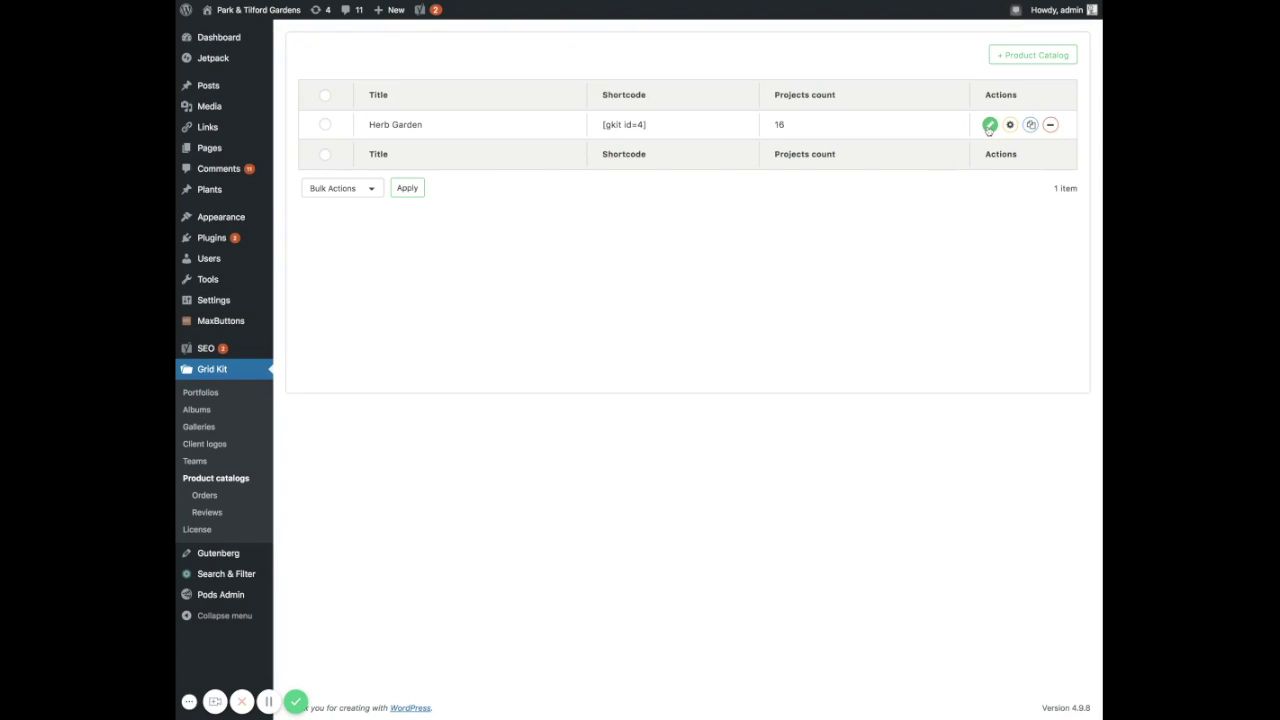
pyautogui.click(989, 129)
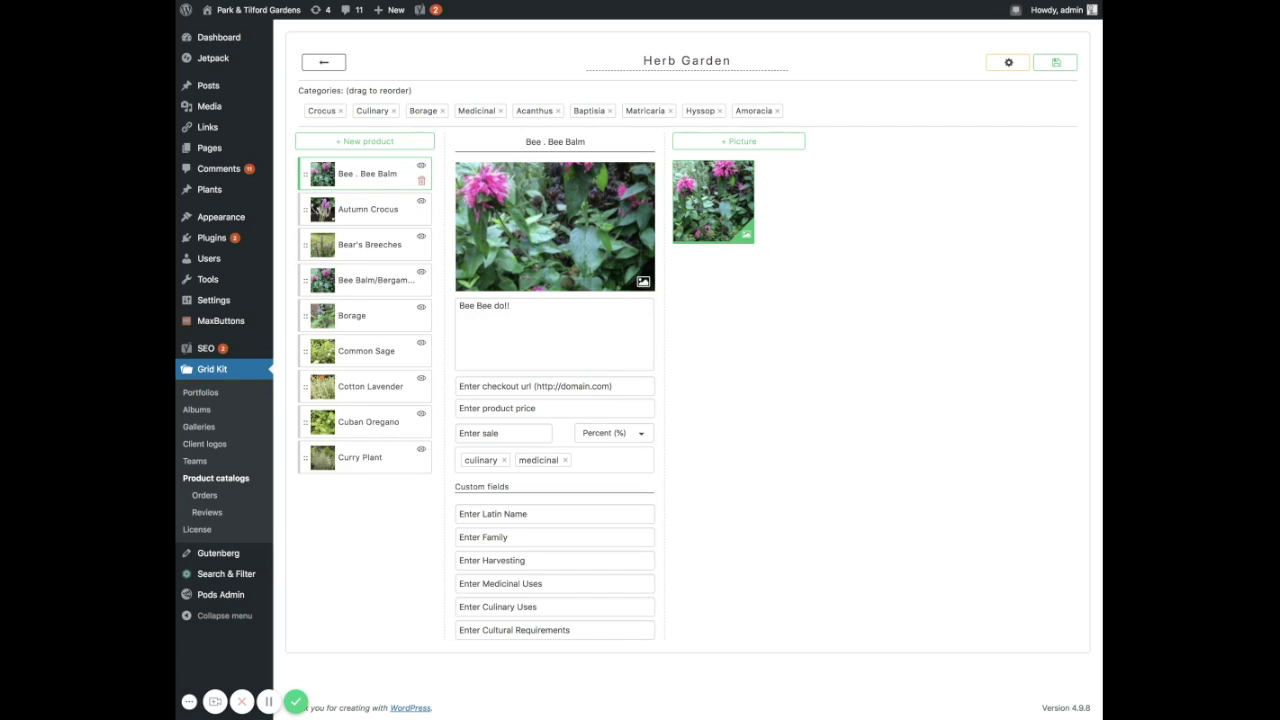
pyautogui.click(421, 181)
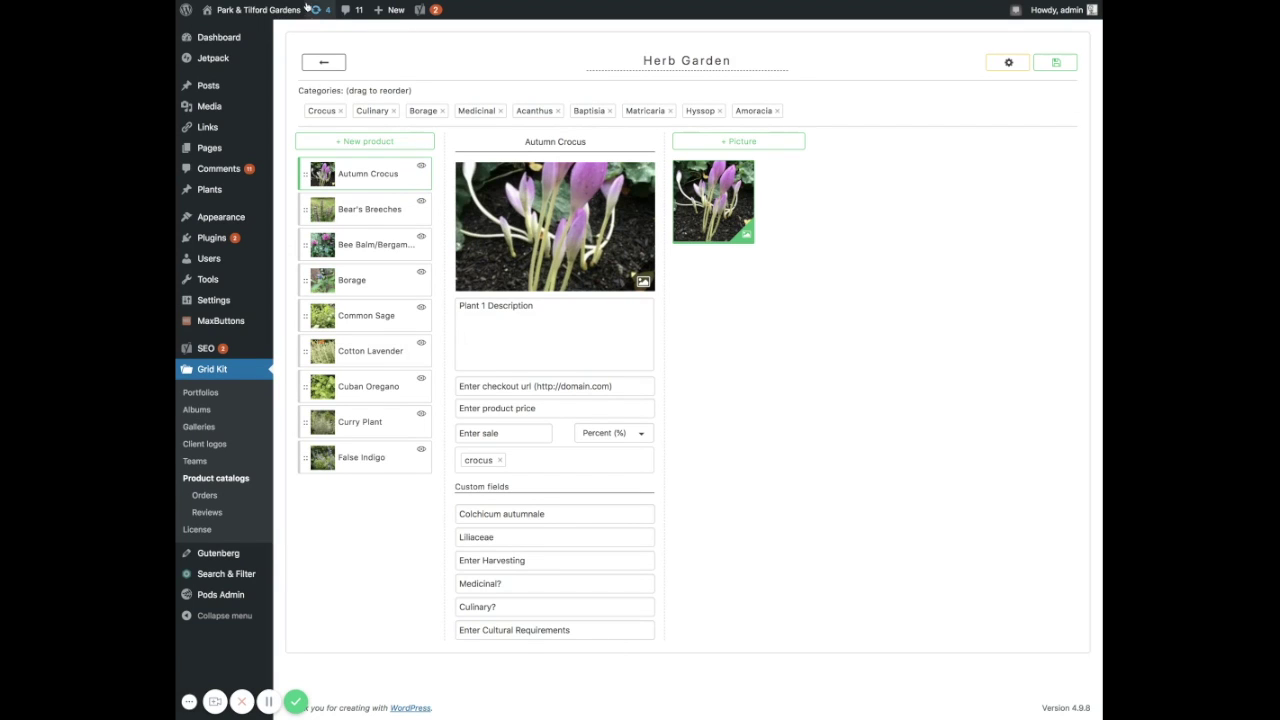
# Step: Visit the public site and look through the Herb Garden Catalogue to check whether the Bee . Bee Balm entry is gone
pyautogui.moveTo(254, 10)
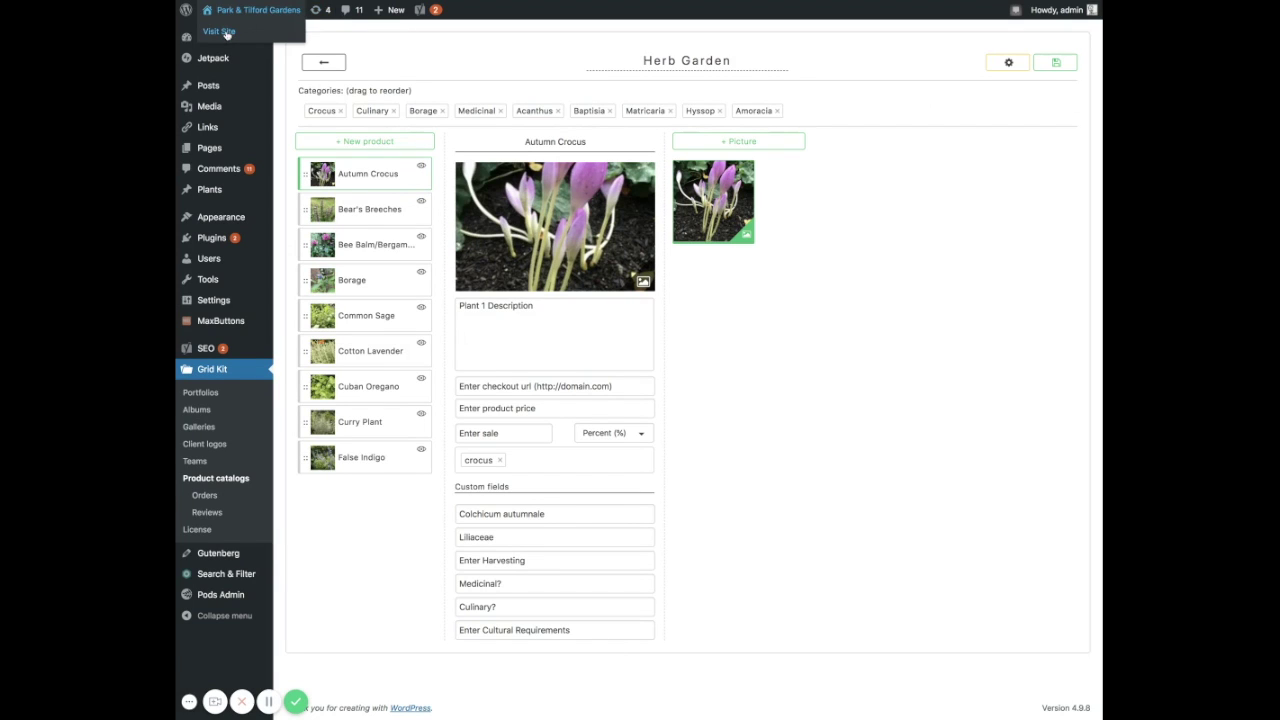
pyautogui.click(219, 31)
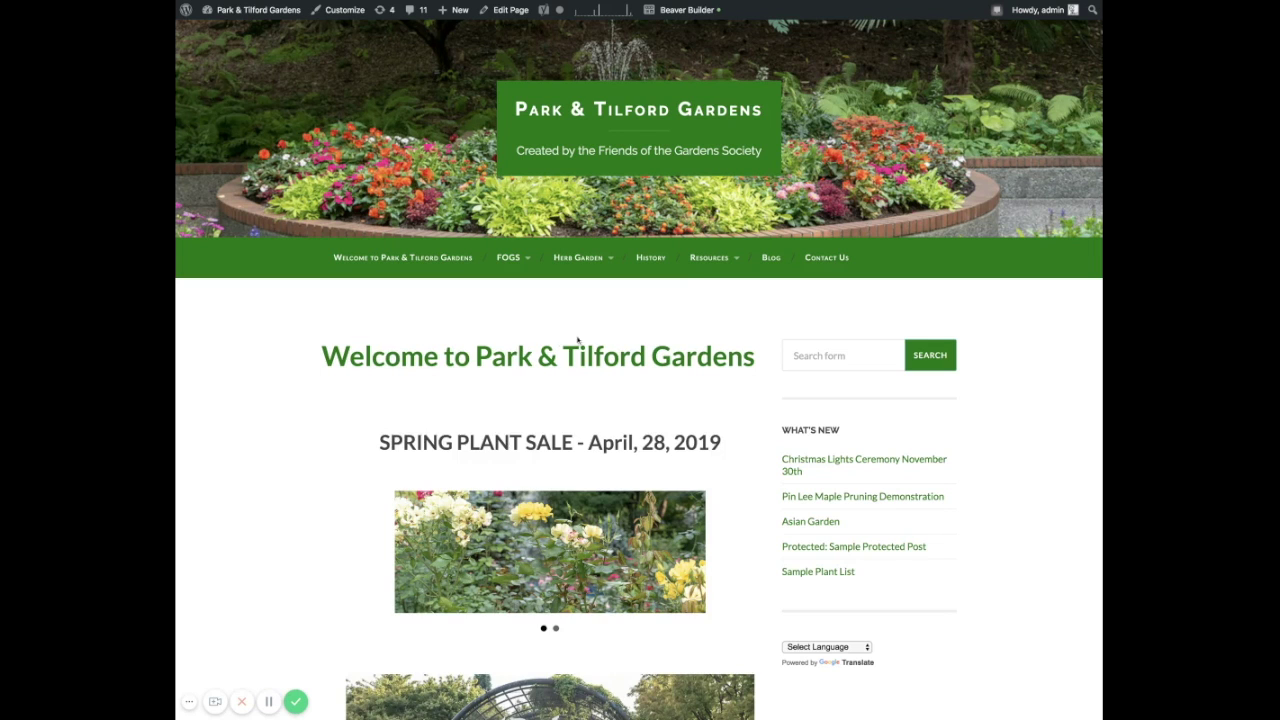
pyautogui.moveTo(578, 258)
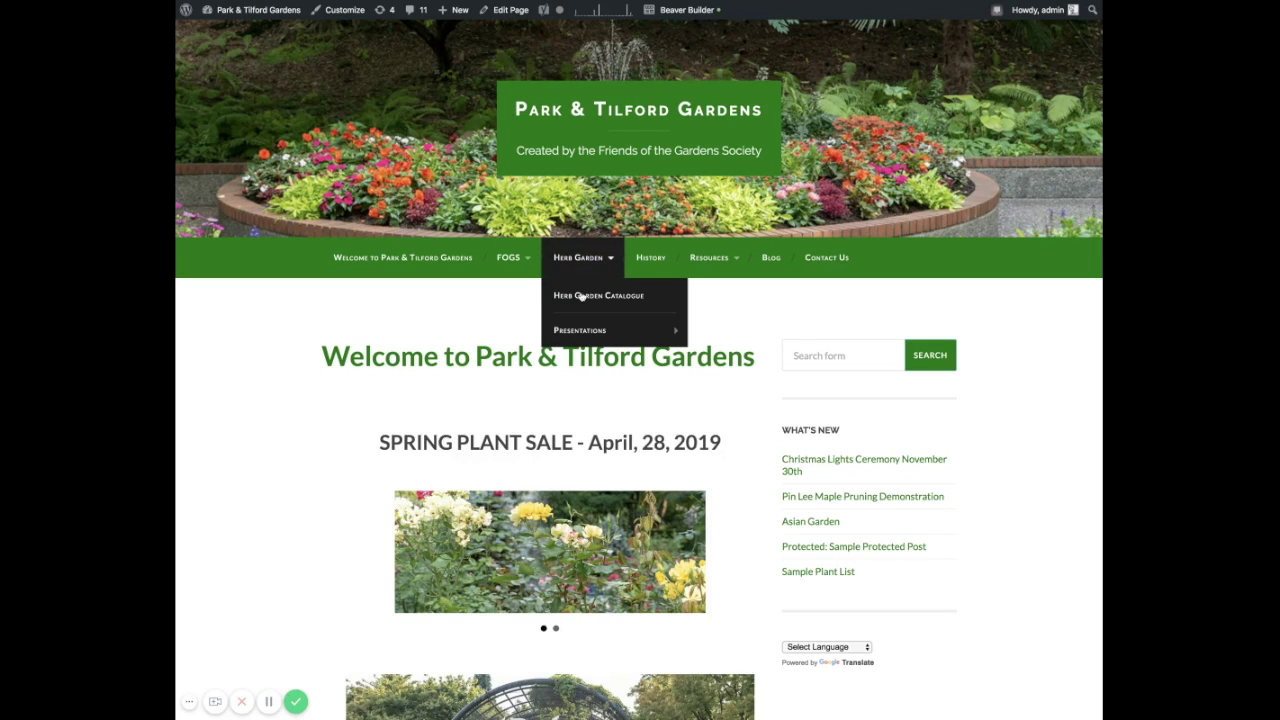
pyautogui.click(581, 297)
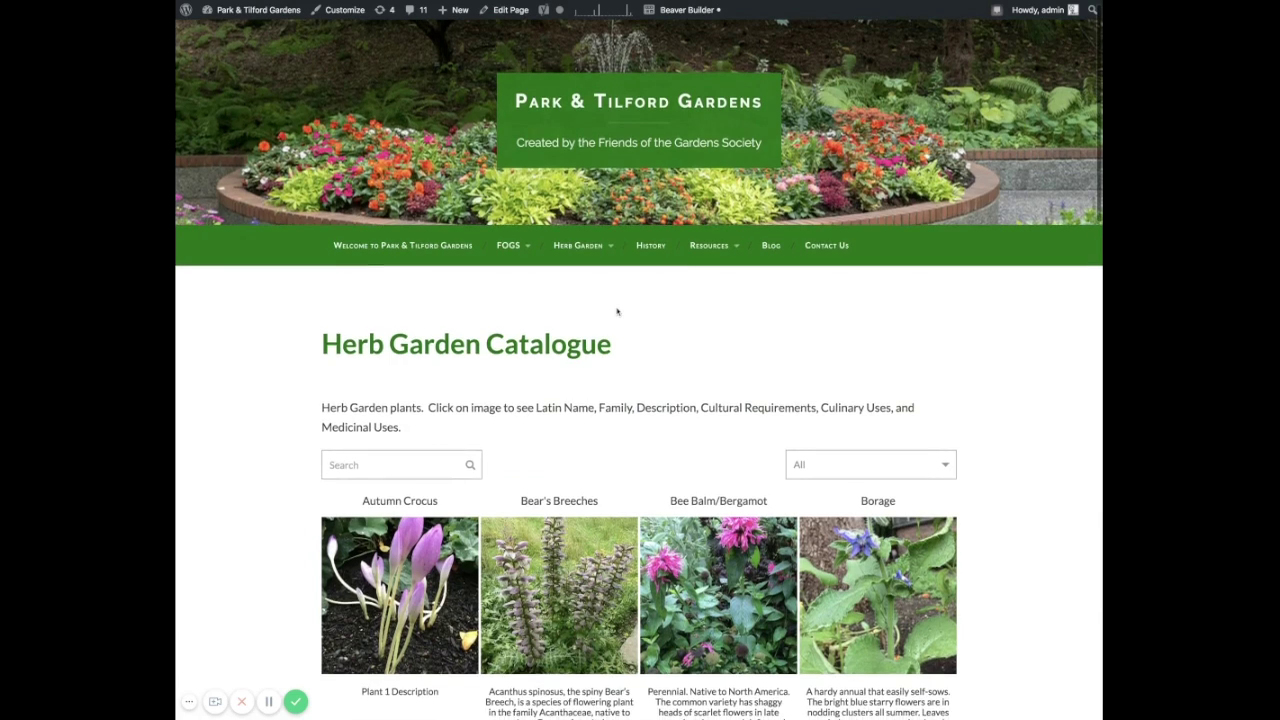
pyautogui.scroll(-5, 618, 312)
pyautogui.scroll(-2, 618, 313)
pyautogui.scroll(5, 619, 313)
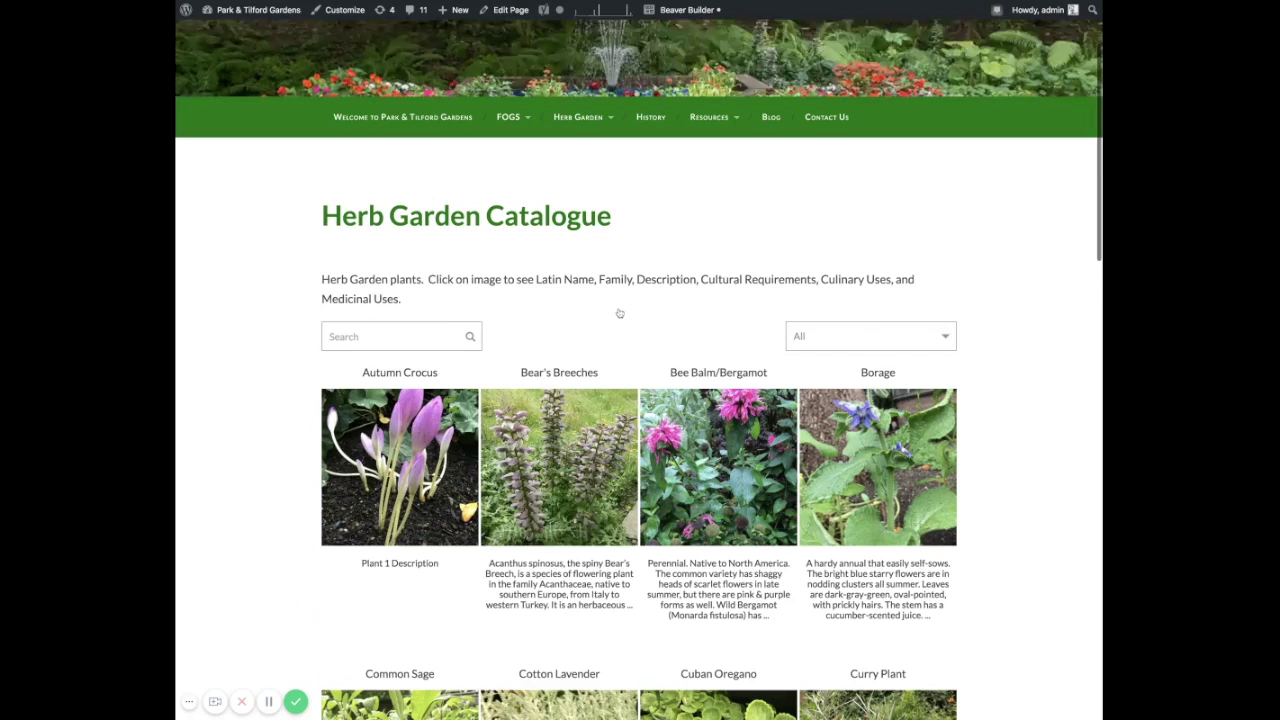
pyautogui.scroll(-3, 640, 400)
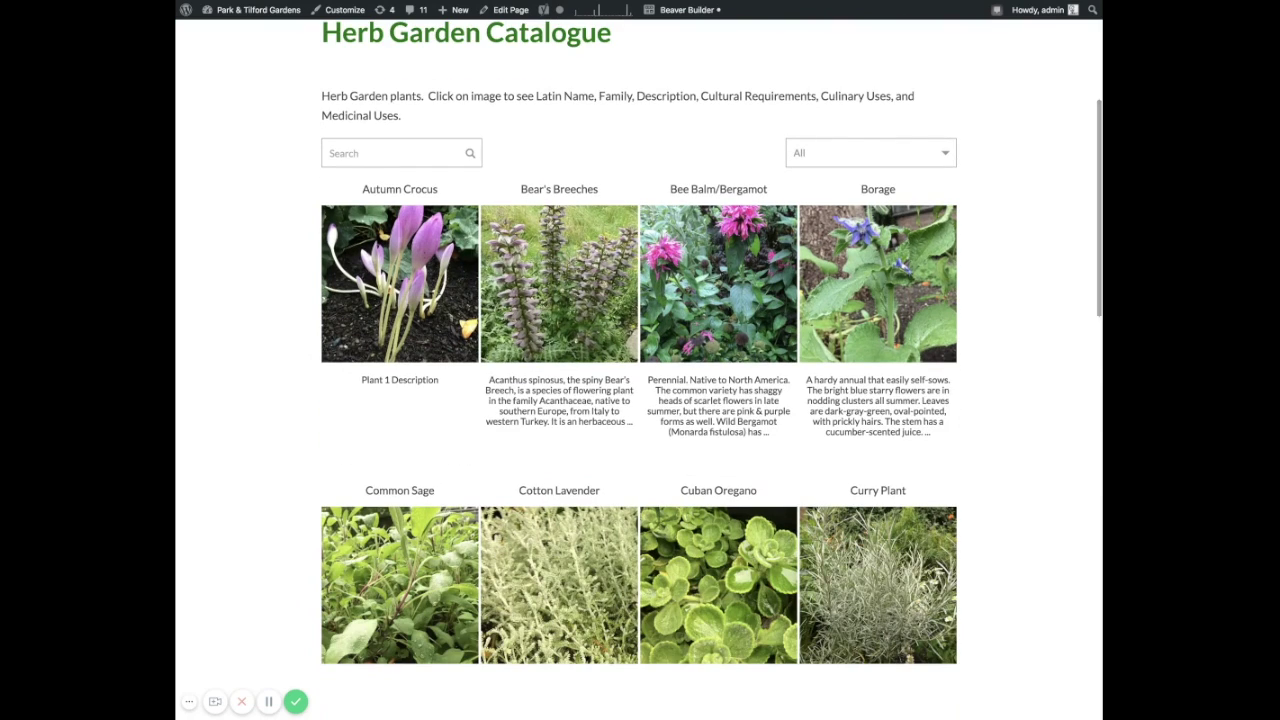